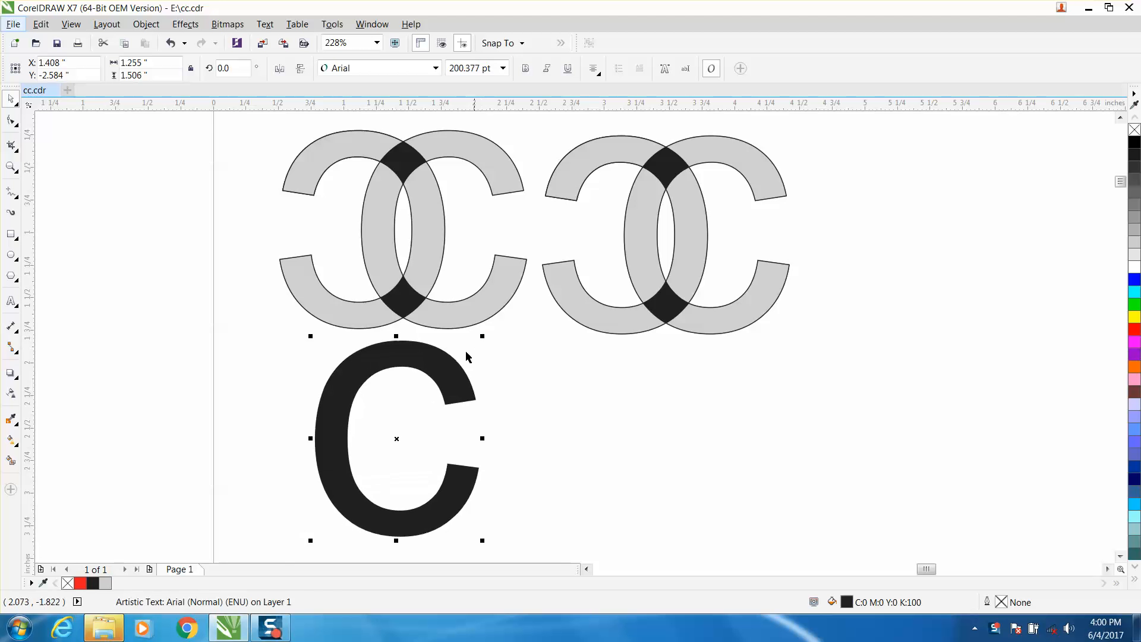
- Make a copy of the letter C mirrored horizontally and vertically, and place it about 0.58 inch to the left so the two letters interlock
drag(429, 360, 423, 367)
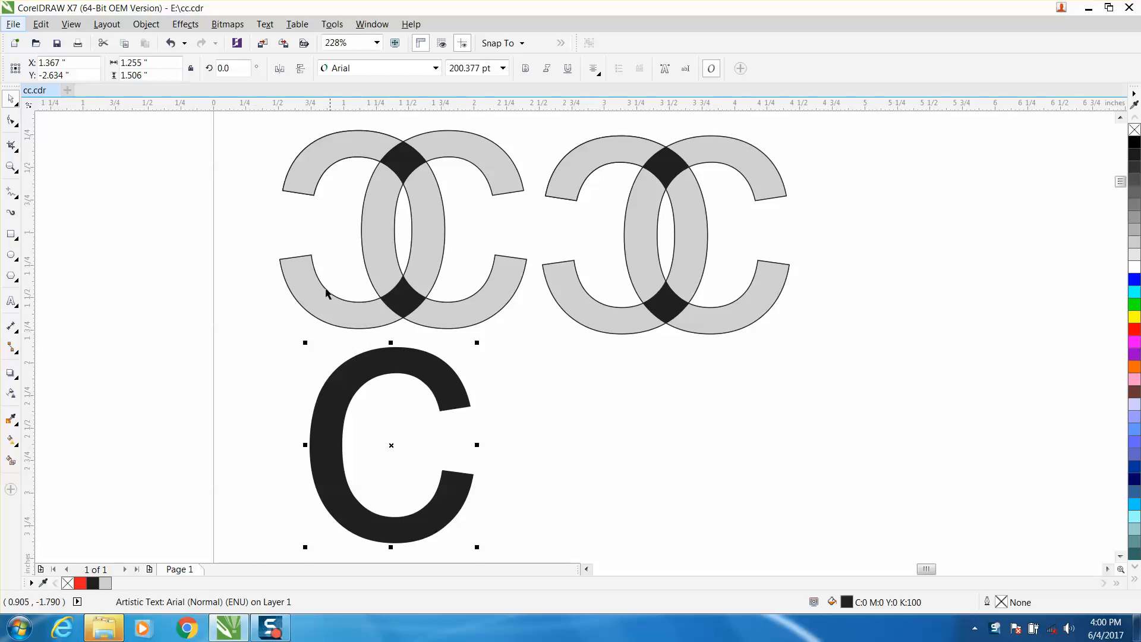
click(301, 70)
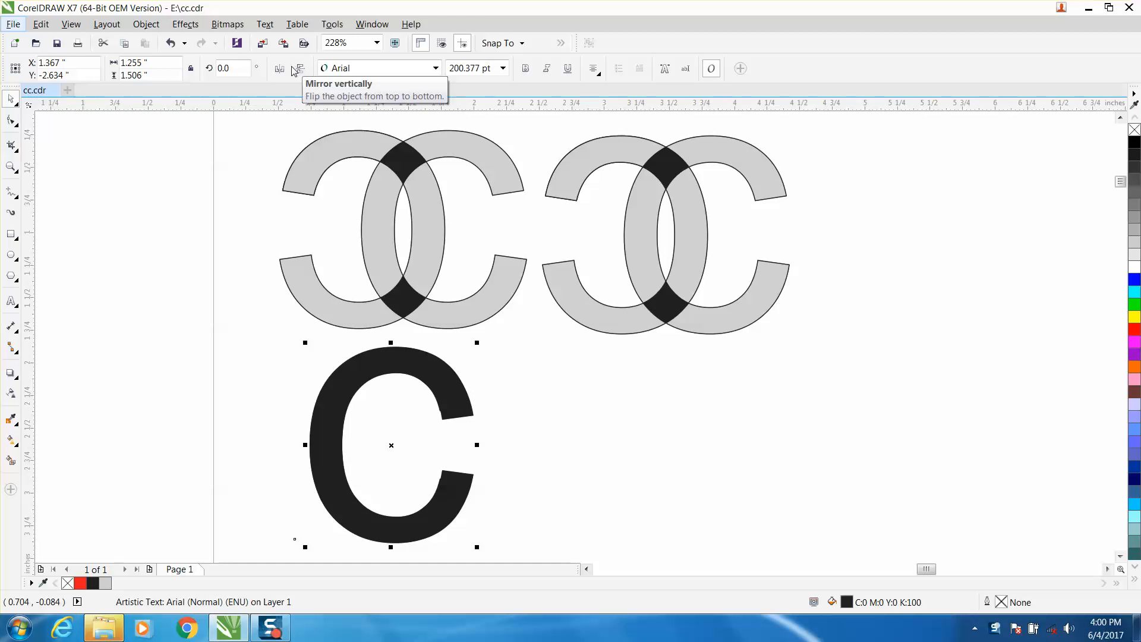
click(279, 69)
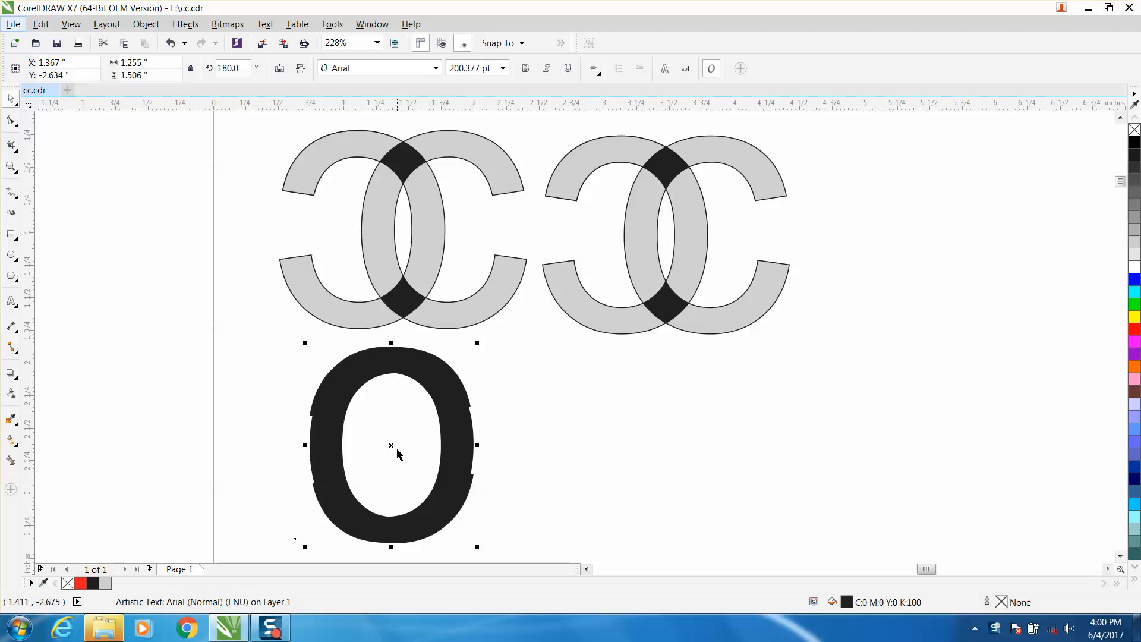
drag(392, 446, 315, 445)
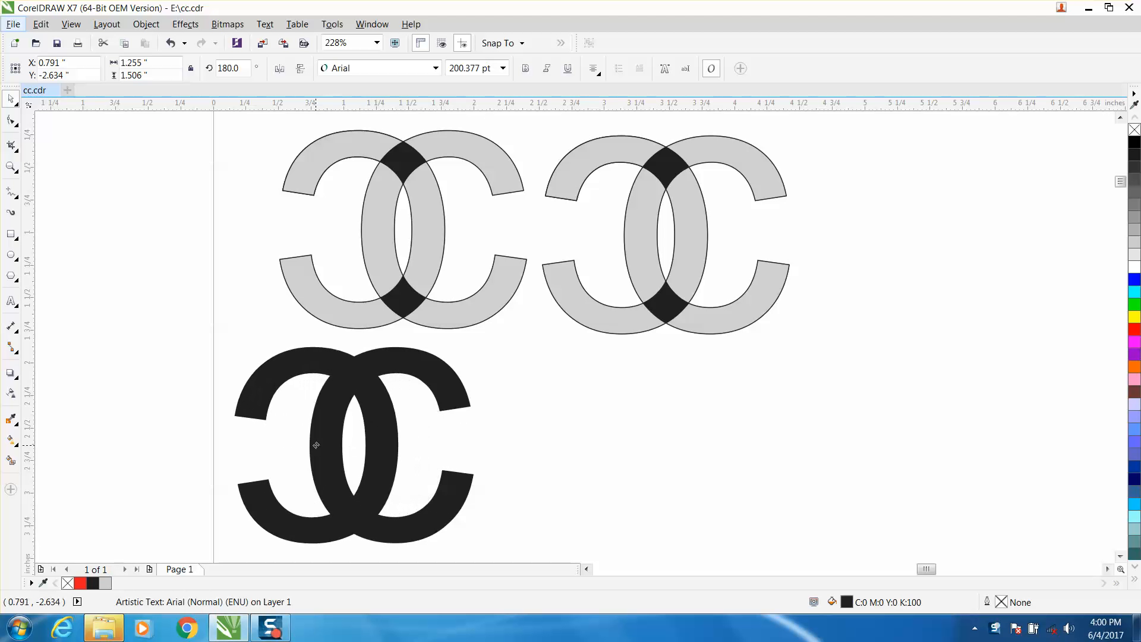
- Remove the fill from both interlocked letters and give them a red outline
drag(214, 337, 532, 551)
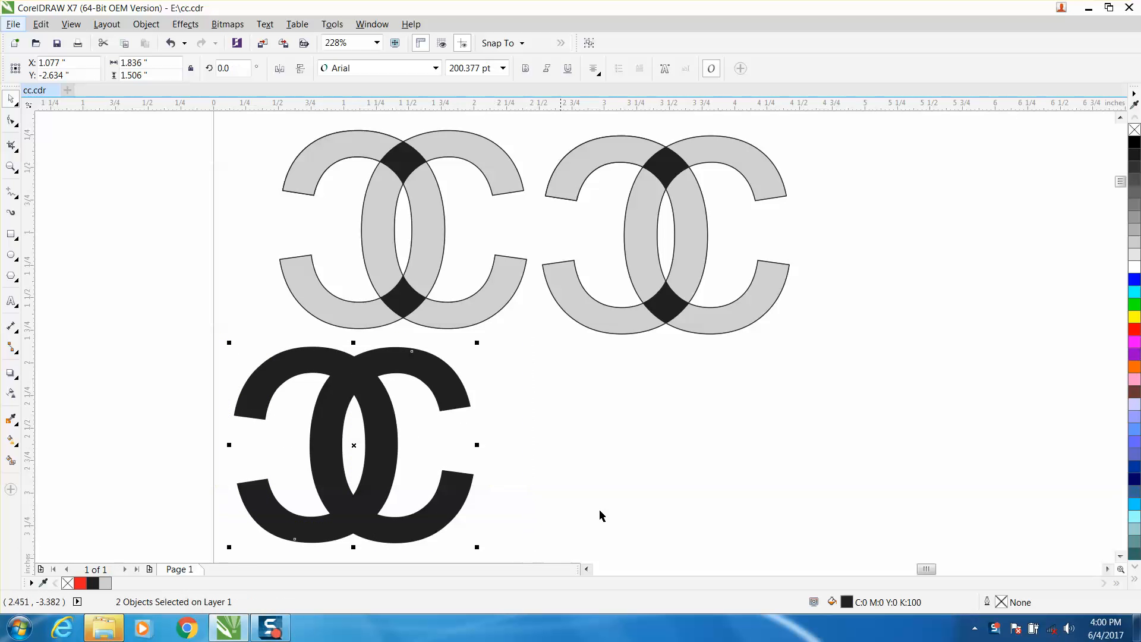
click(1135, 130)
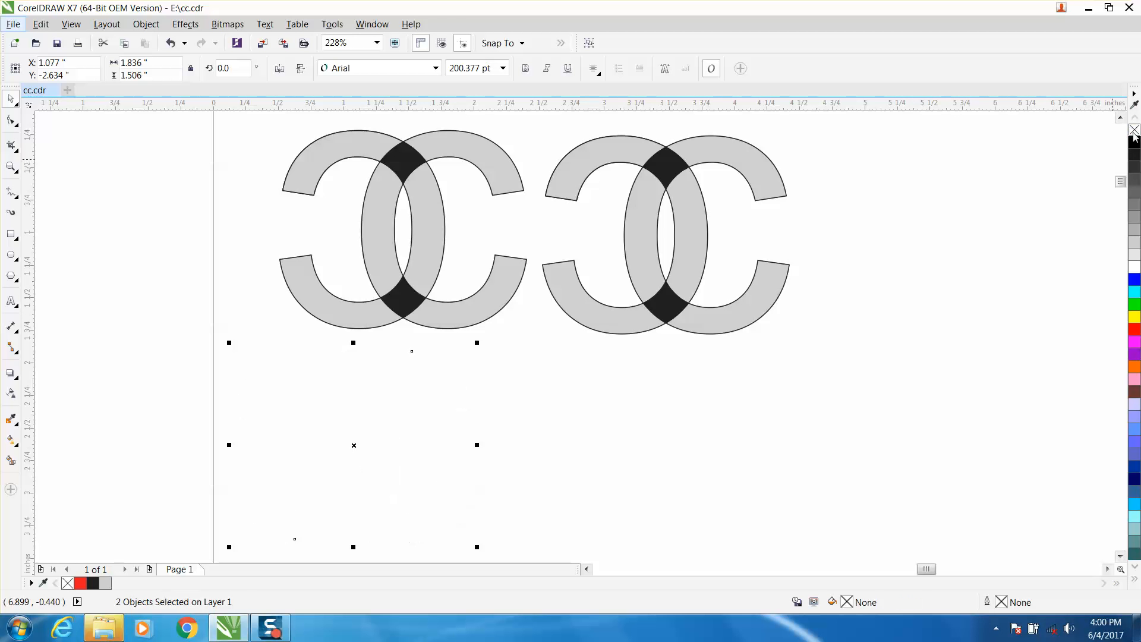
right_click(1134, 331)
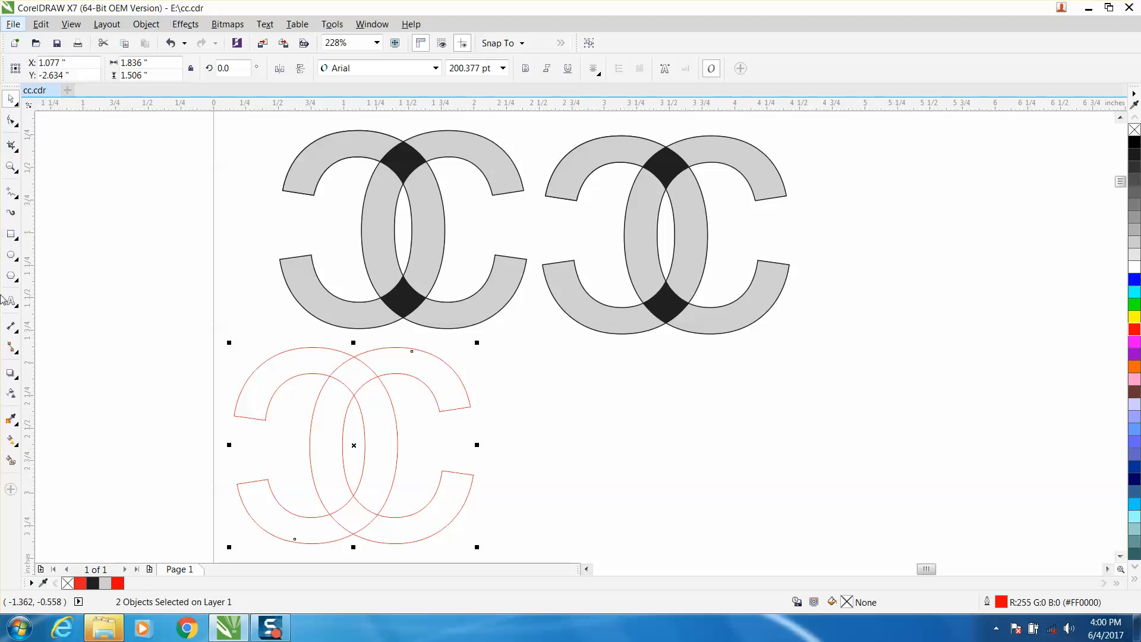
- Use Smart Fill to color the six non-overlapping segments of the interlocked letters light gray (#CCCCCC)
click(11, 462)
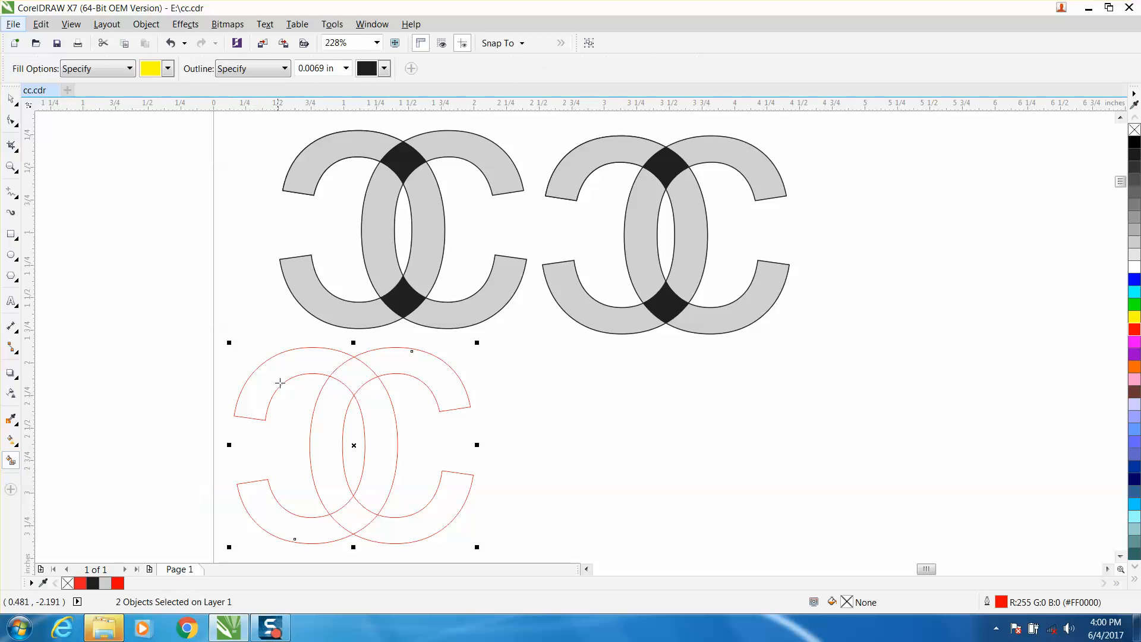
click(168, 69)
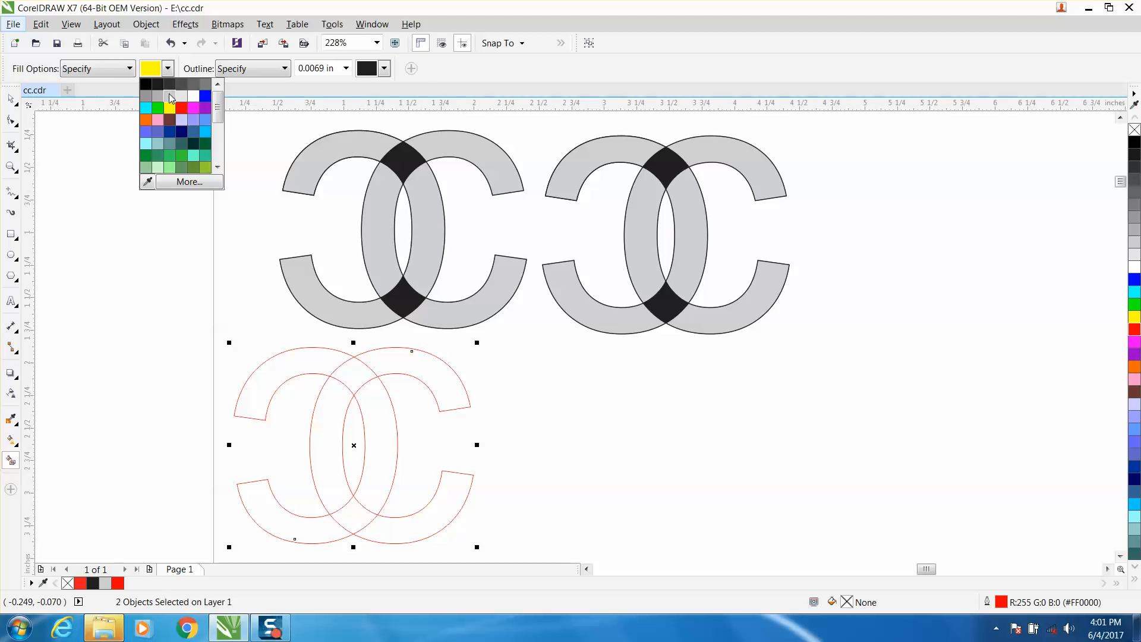
click(171, 95)
click(285, 366)
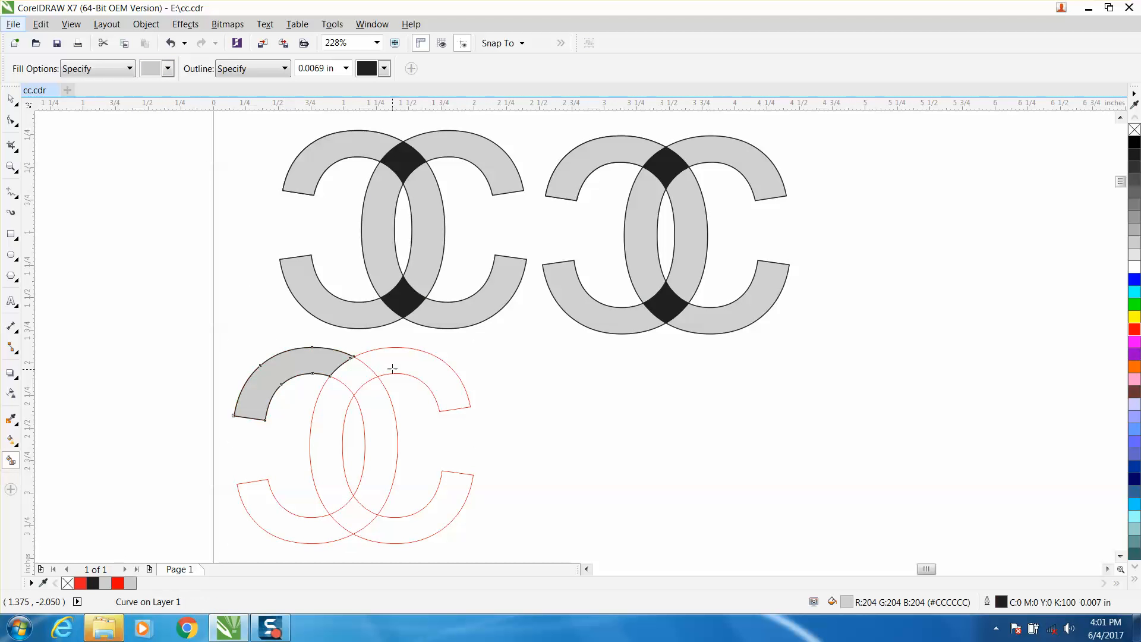
click(392, 369)
click(339, 429)
click(379, 428)
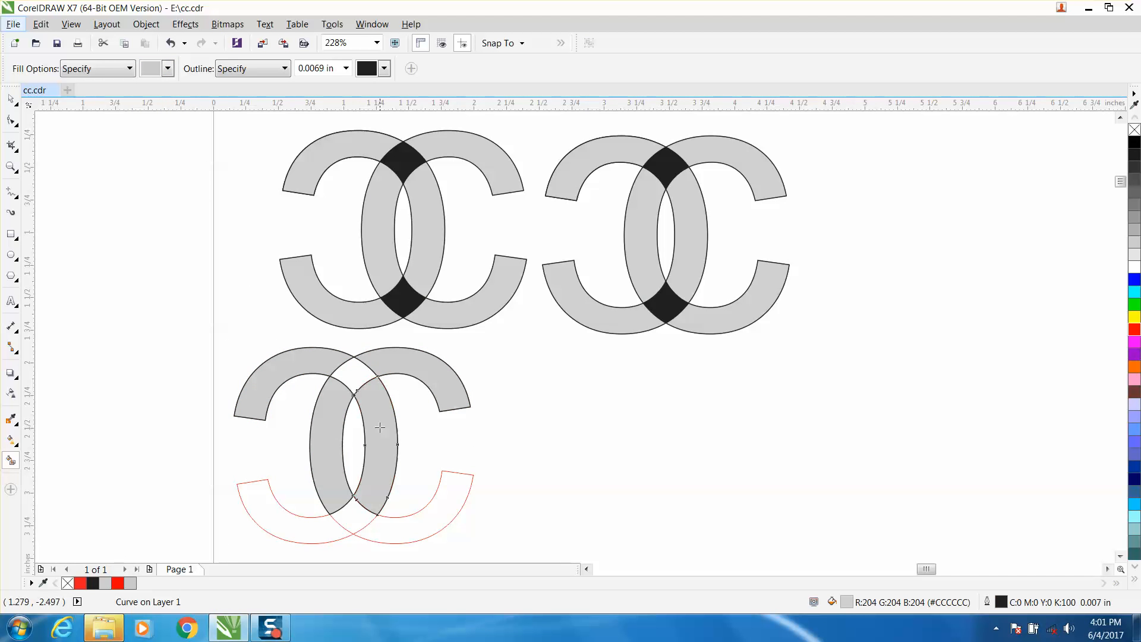
click(294, 522)
click(392, 527)
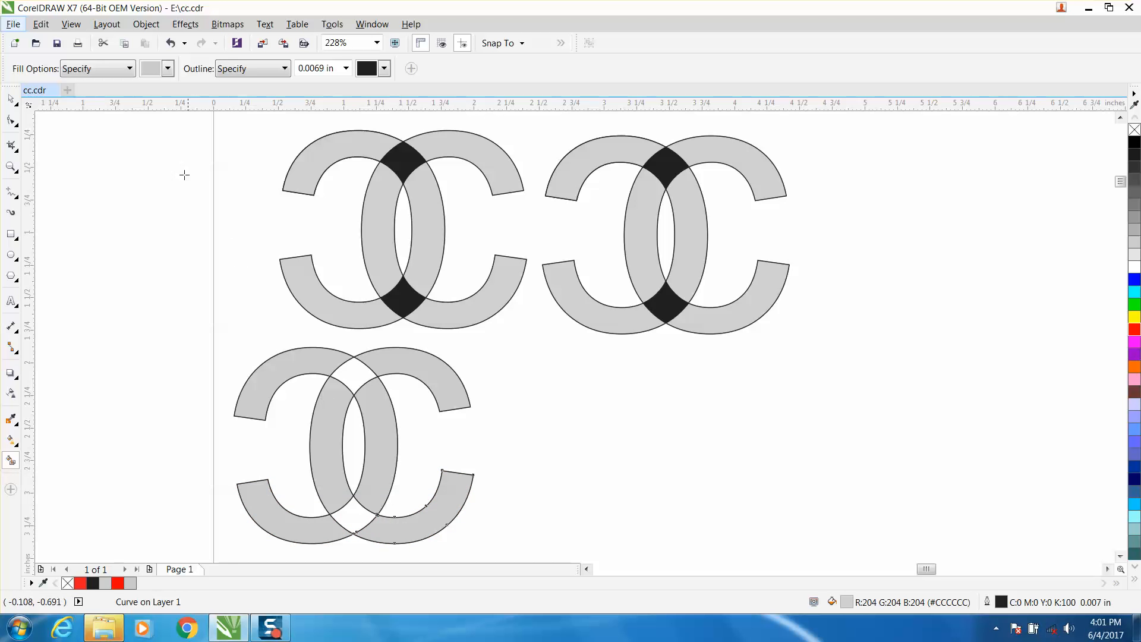
- Smart Fill the upper and lower overlaps of the interlocked letters with black, and leave nothing selected
click(168, 68)
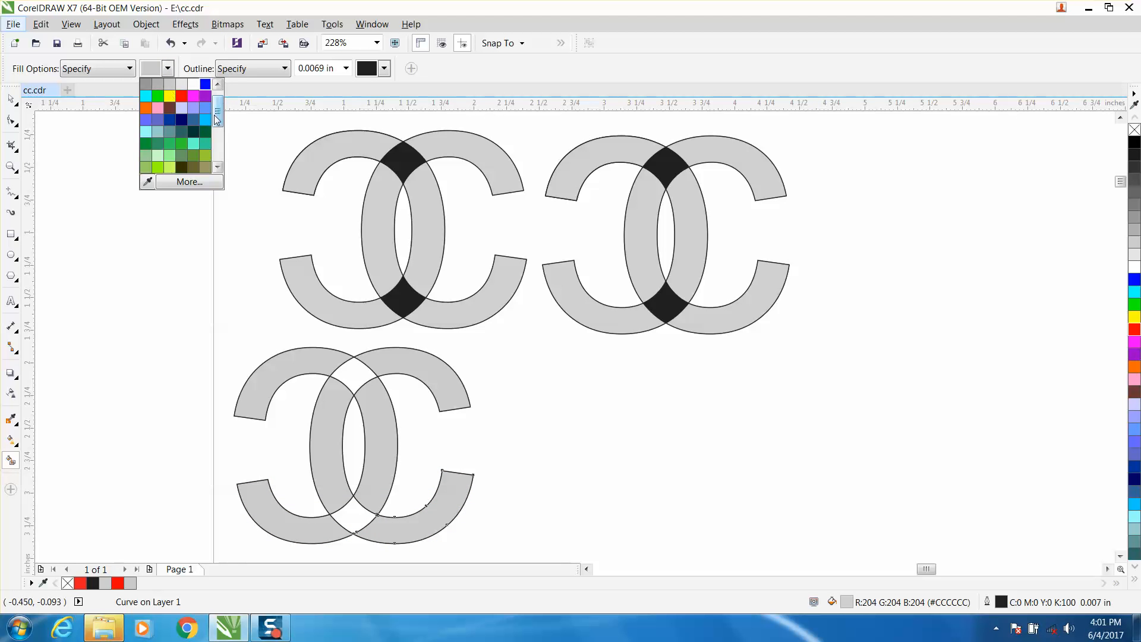
scroll(218, 113, up, 1)
click(146, 85)
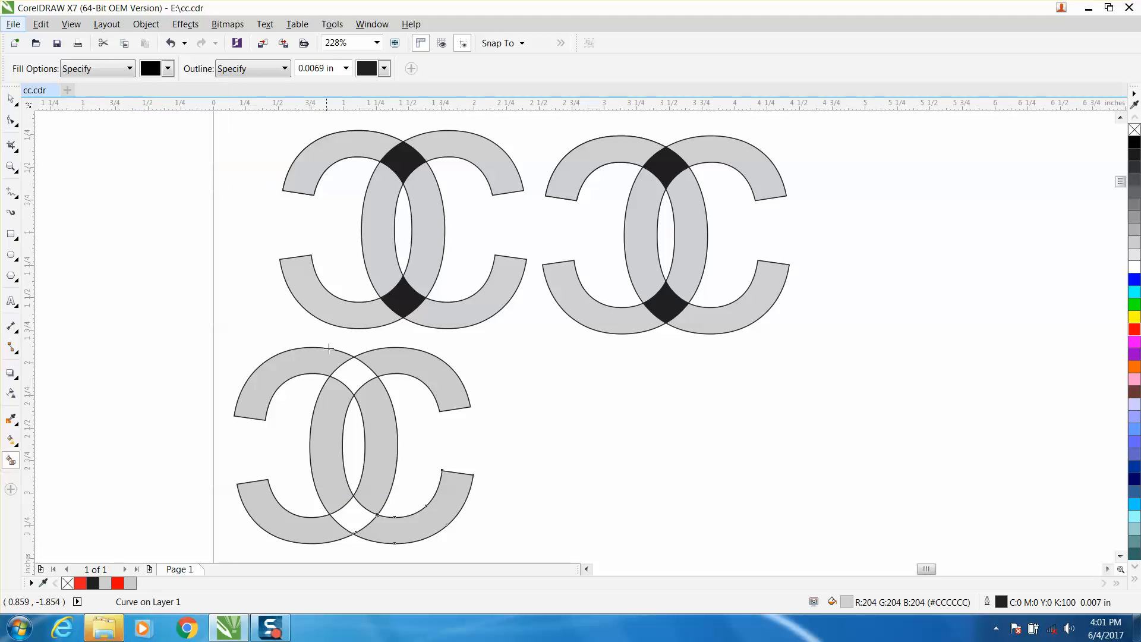
click(350, 374)
click(354, 514)
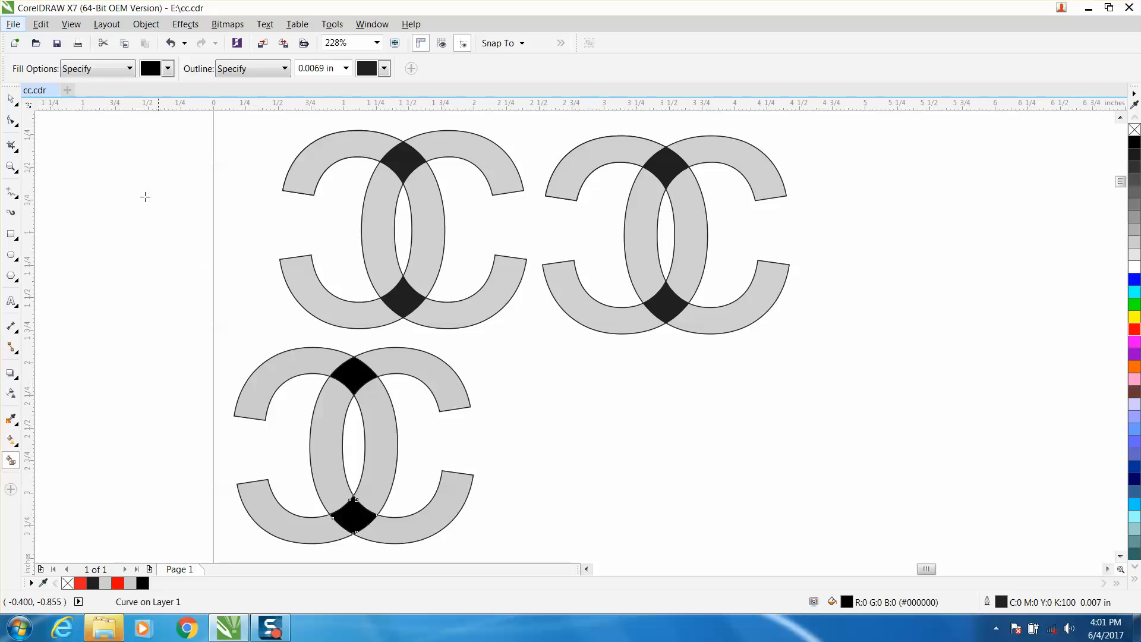
click(11, 98)
click(185, 195)
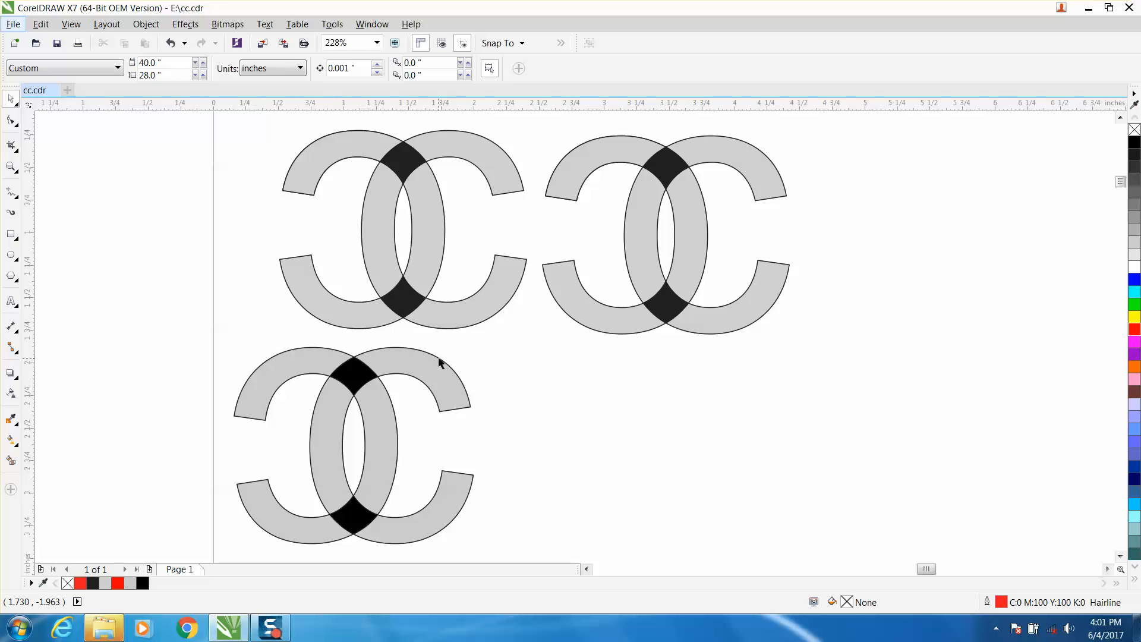
- Examine the engraved wood sample photos below the page for how the overlaps burned, and return to the logos on the page
scroll(439, 362, down, 10)
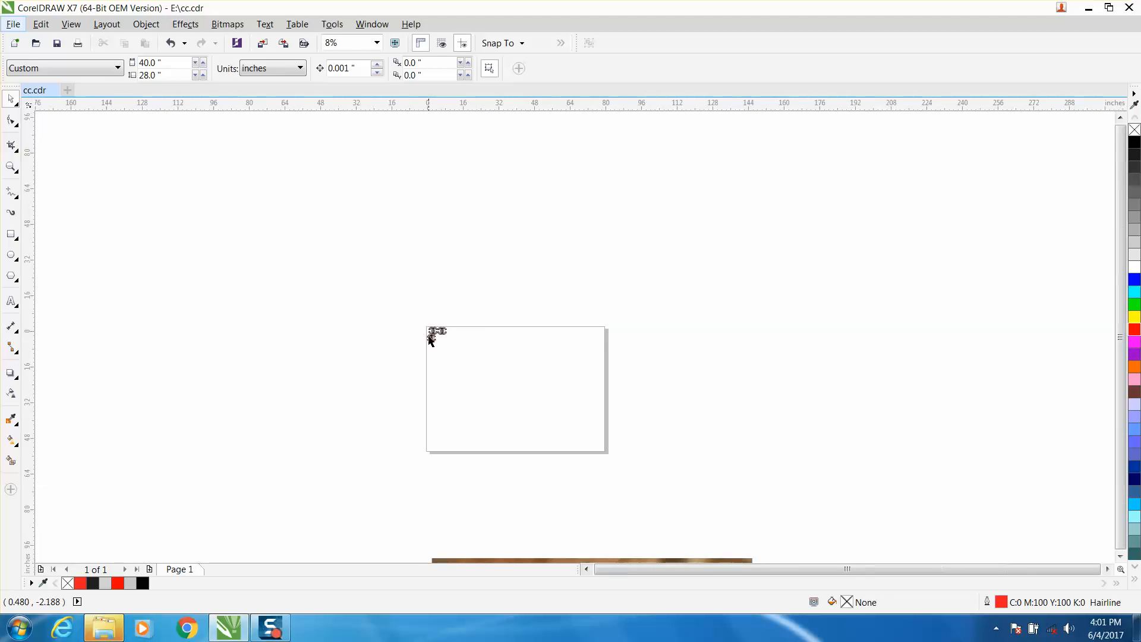
click(10, 167)
drag(266, 385, 381, 466)
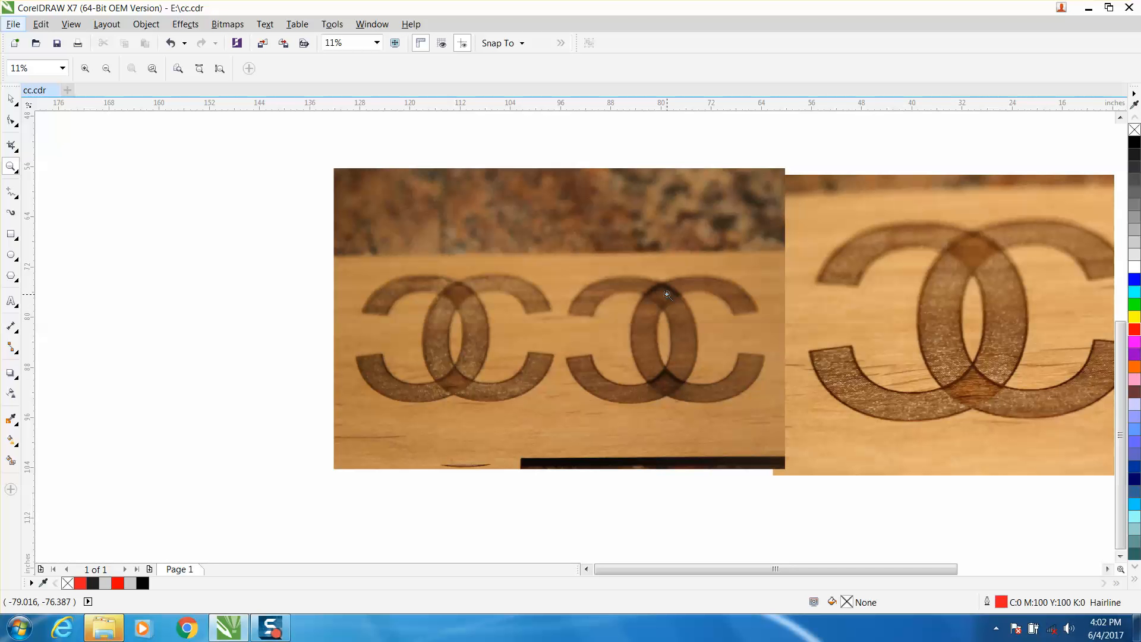
drag(736, 569, 804, 569)
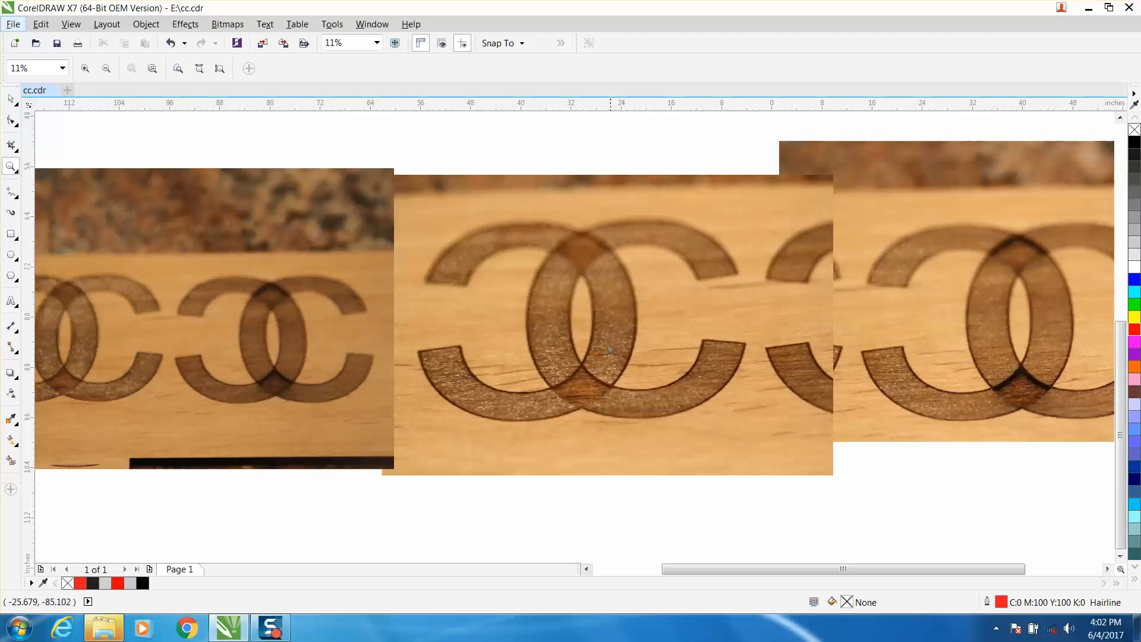
drag(787, 571, 862, 570)
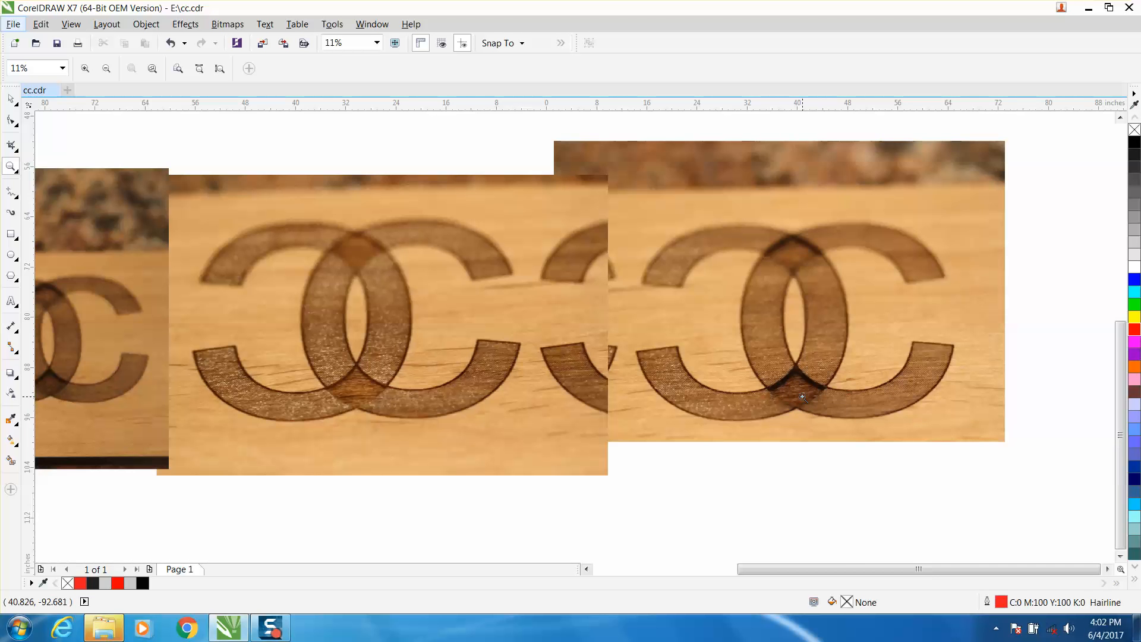
right_click(813, 361)
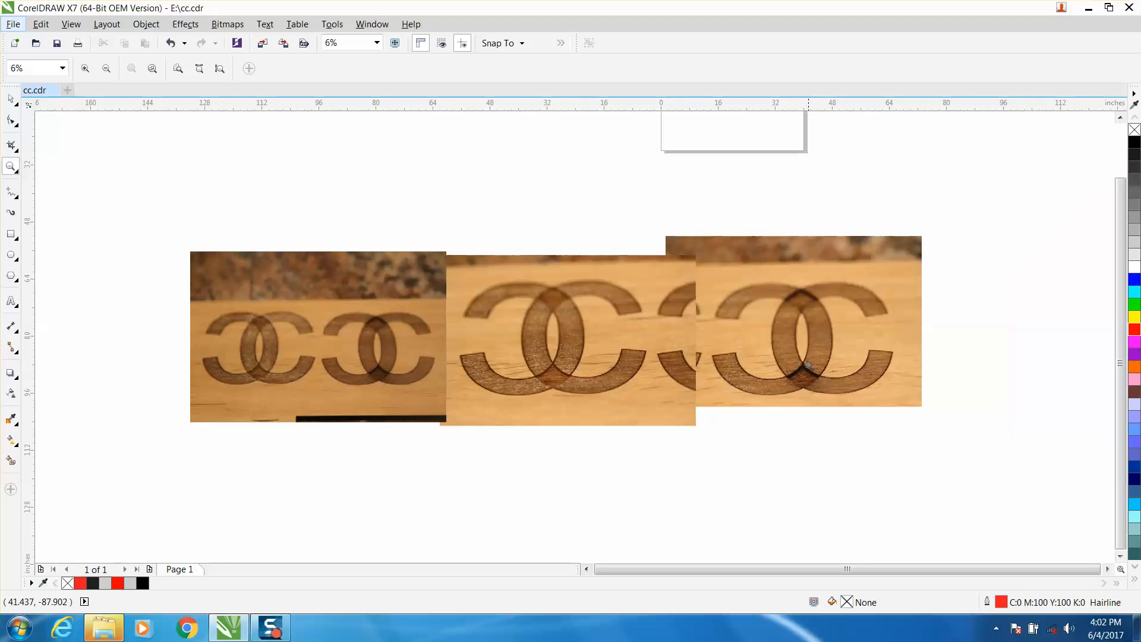
right_click(810, 364)
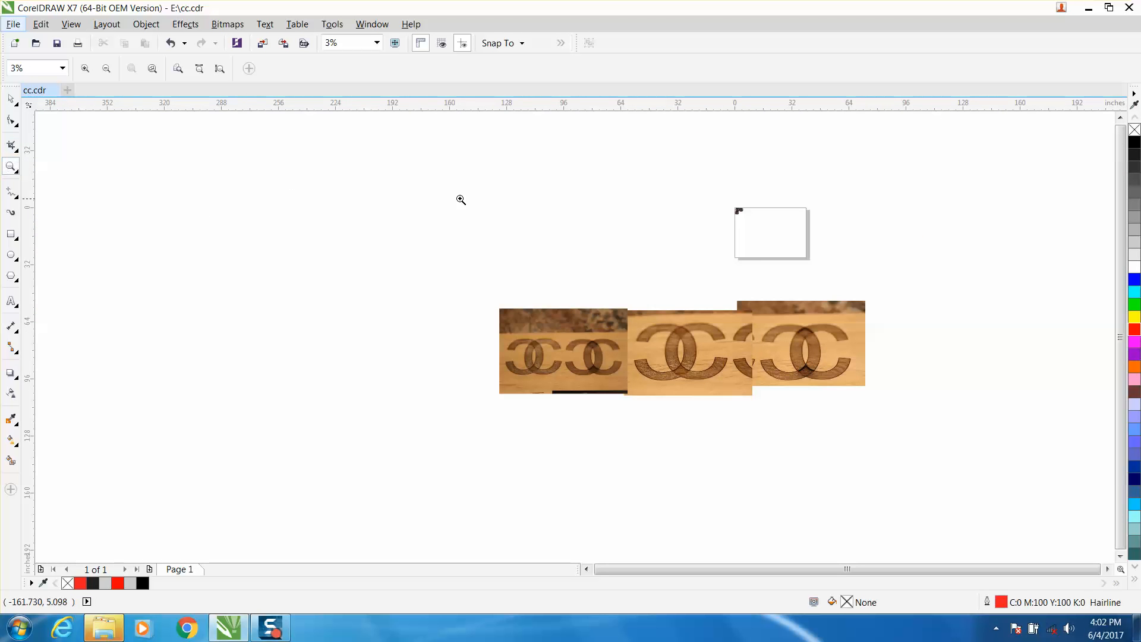
drag(702, 203, 743, 227)
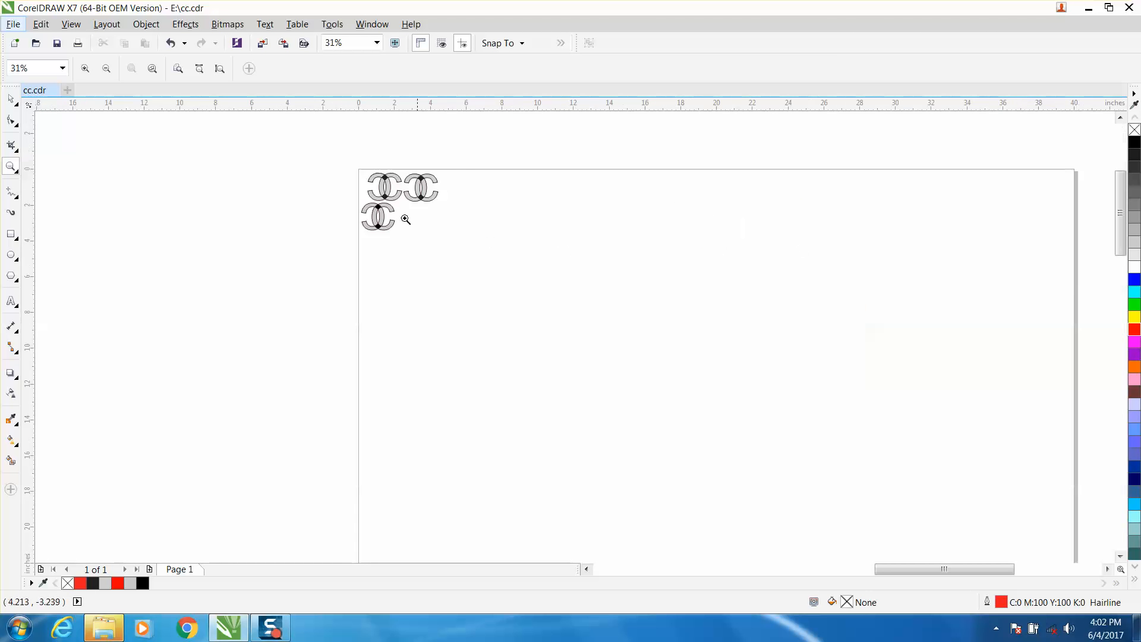
drag(343, 163, 501, 243)
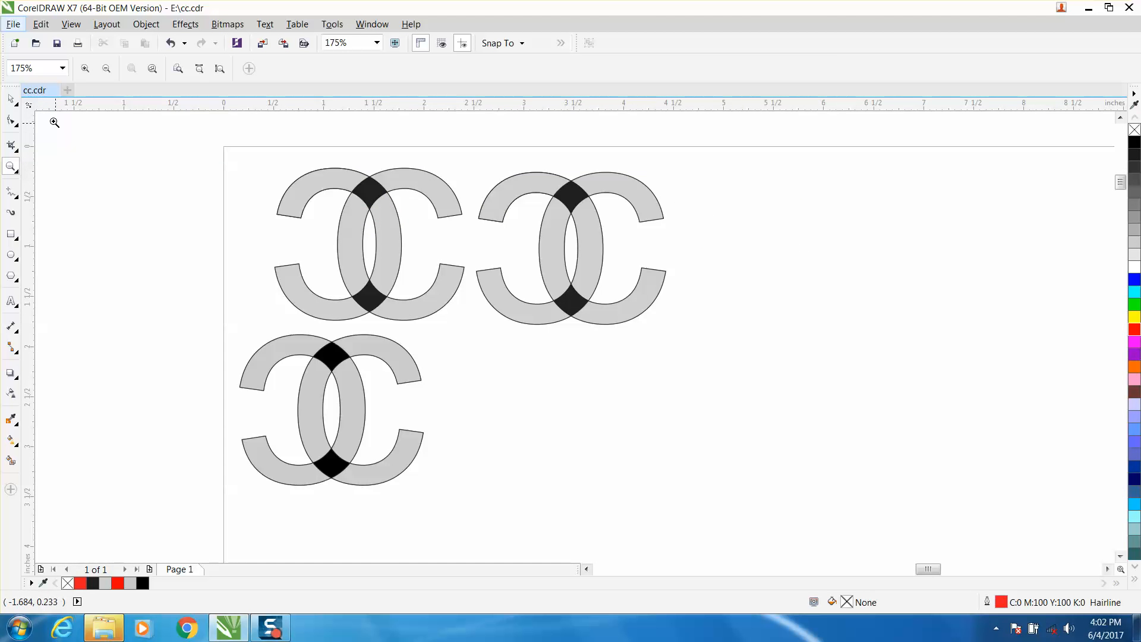
- Delete all pieces of the lower interlocking C logo
click(11, 99)
drag(211, 325, 502, 504)
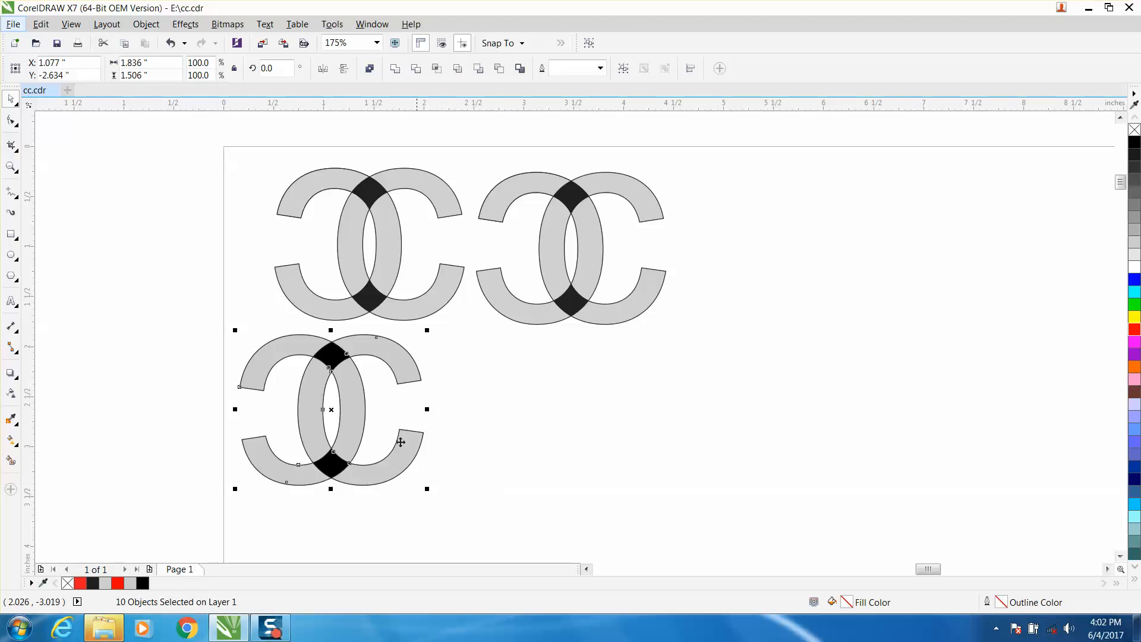
key(Delete)
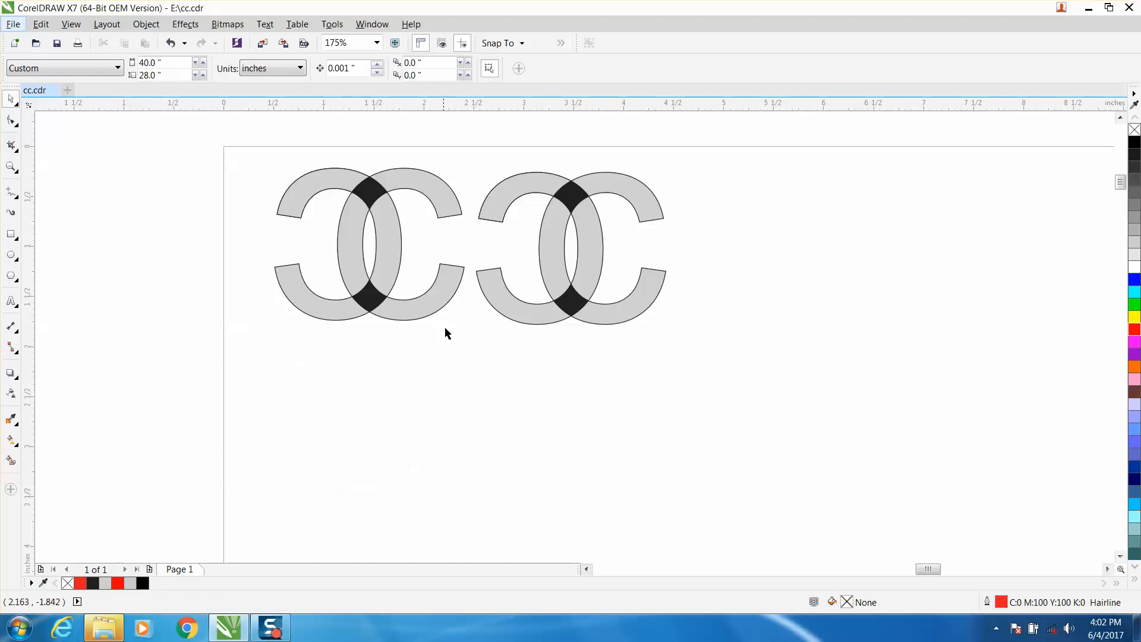
- Delete the right-hand interlocking C logo, keeping only the upper left one
click(430, 291)
drag(264, 158, 470, 322)
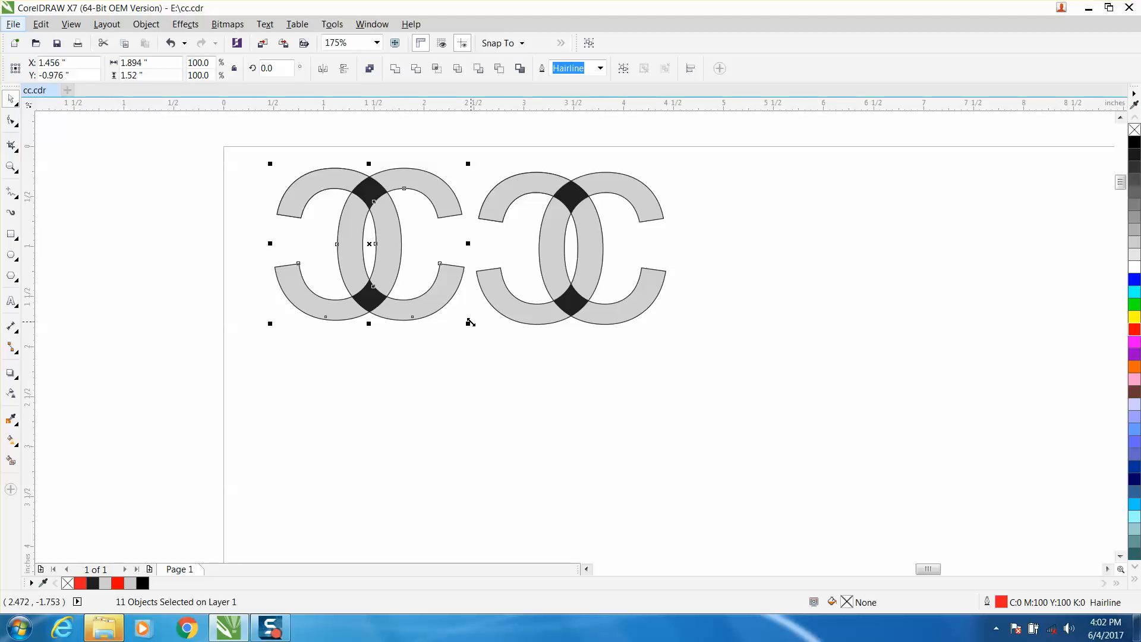
drag(477, 146, 688, 352)
key(Delete)
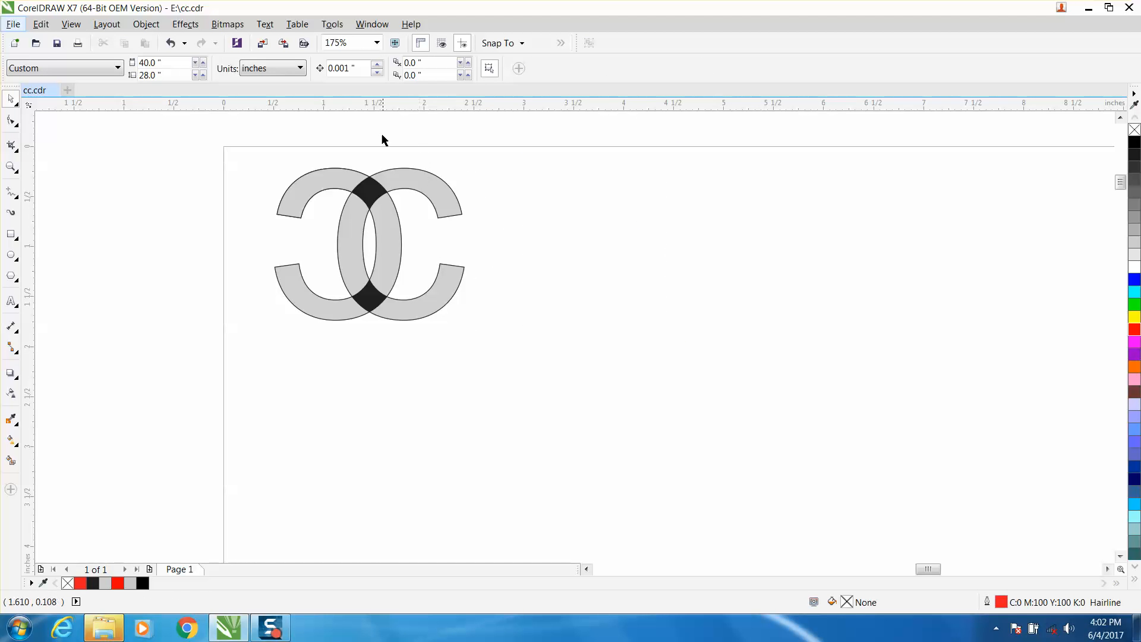
- Set the nudge distance to 2 inches and move the logo's two black overlap pieces left by that distance
click(357, 72)
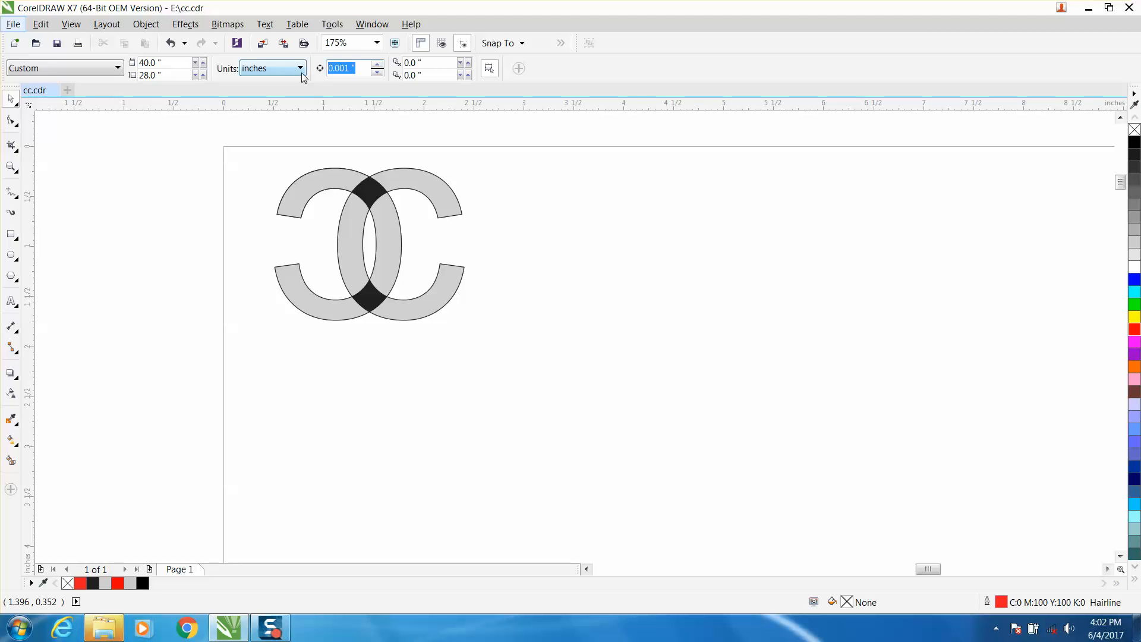
text(2)
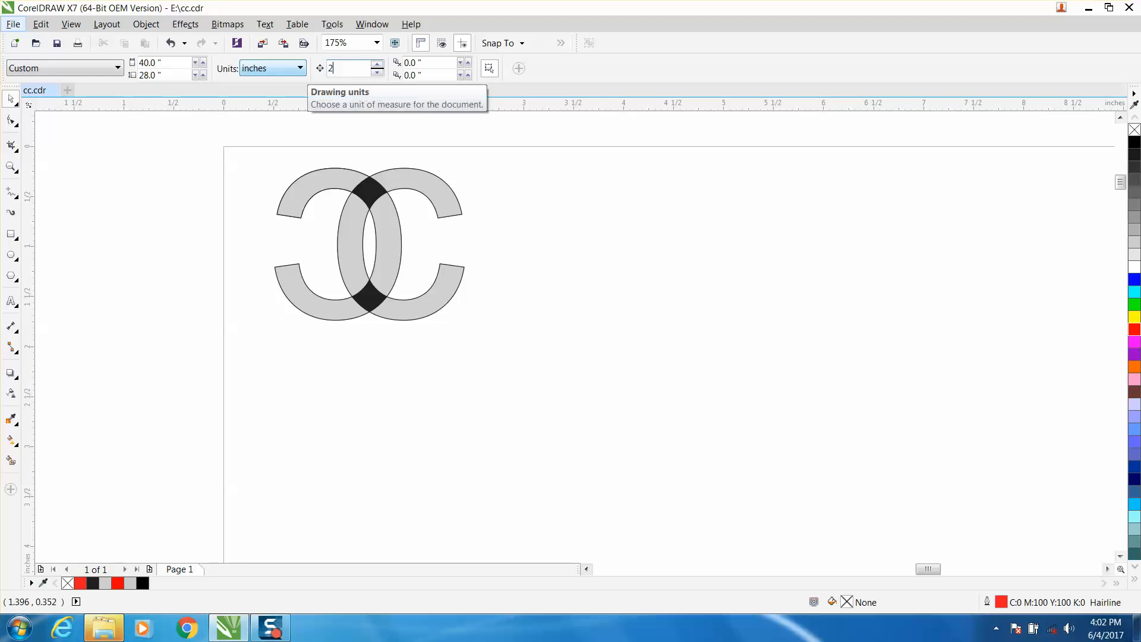
click(377, 193)
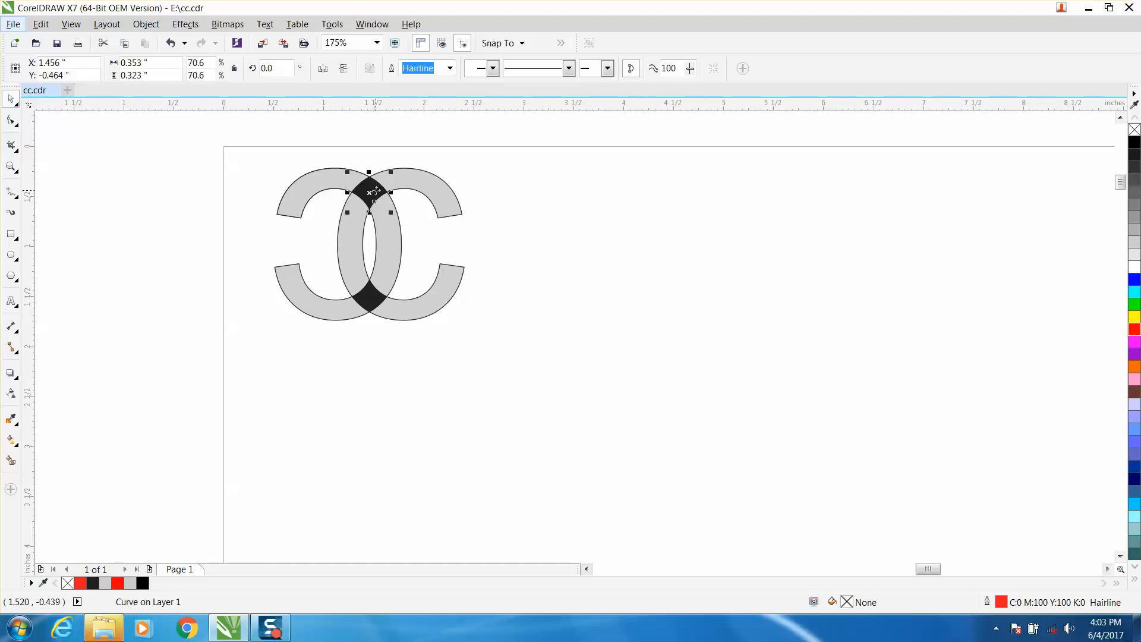
shift+click(370, 296)
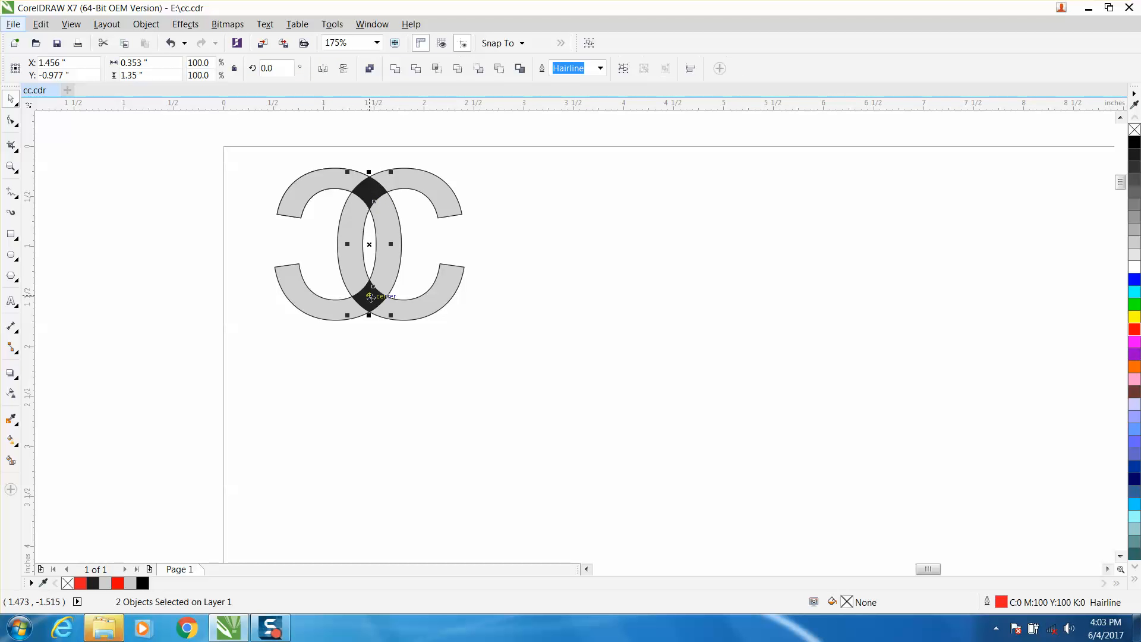
key(Left)
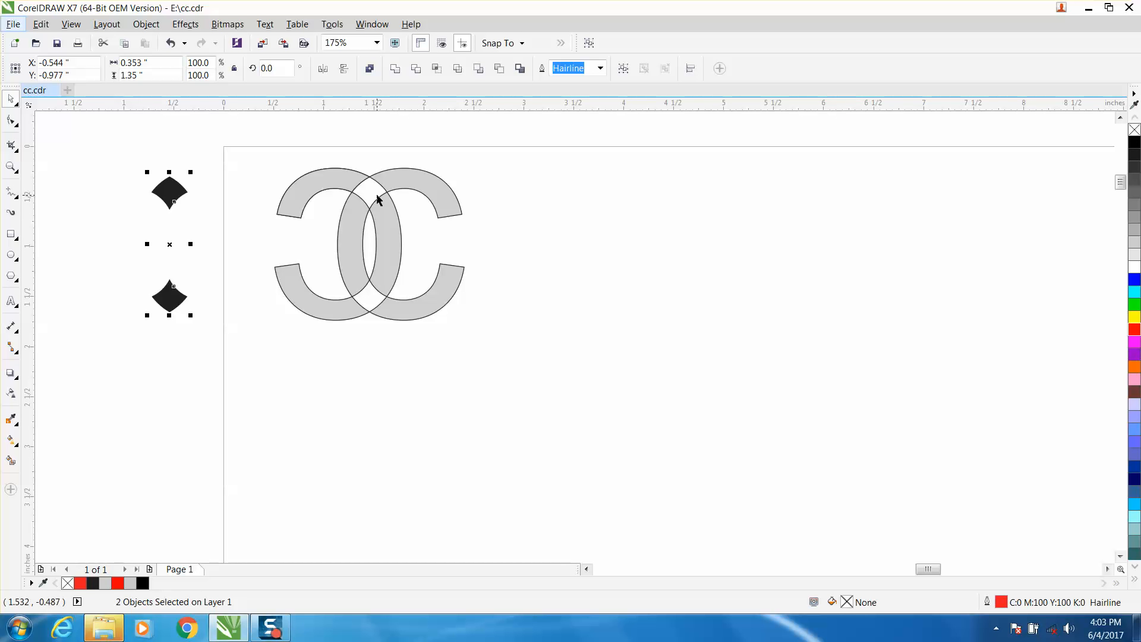
- Move the gray logo pieces 4 inches left off the page, and shift the two black pieces 2 inches right back onto it
drag(245, 135, 543, 372)
key(Left)
key(Left)
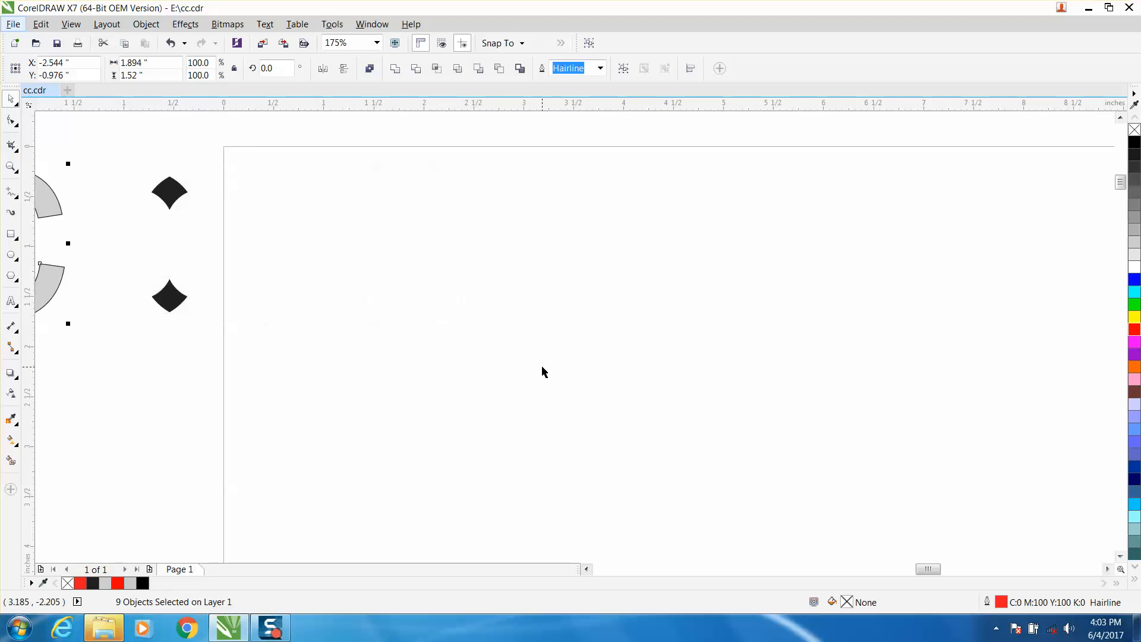
drag(126, 149, 221, 339)
key(Right)
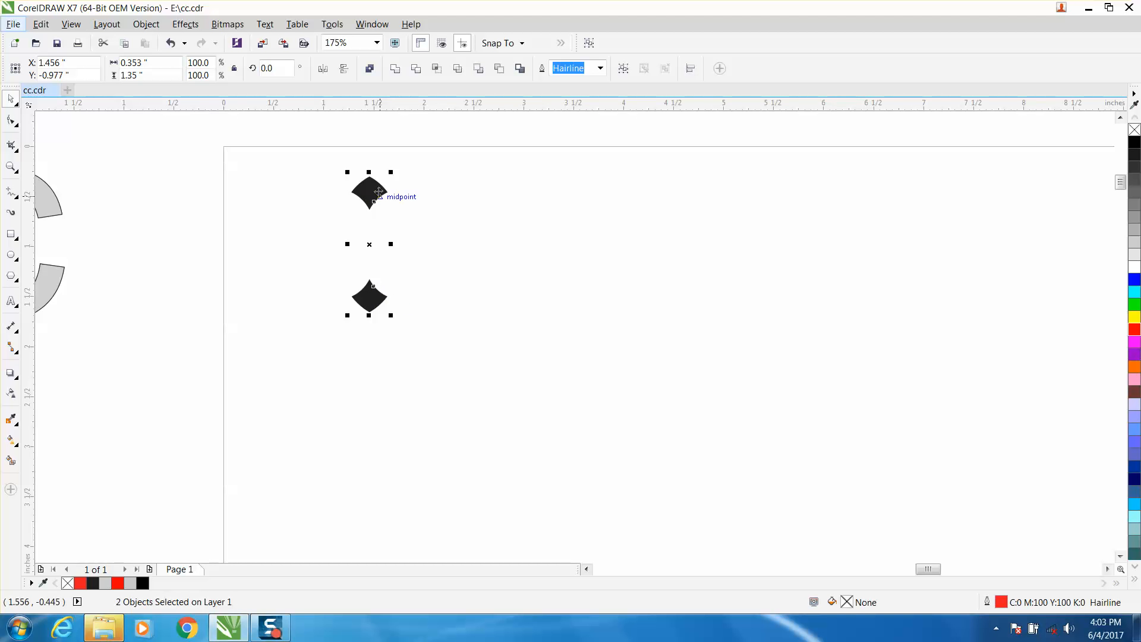
- Undo the last moves of the gray and black pieces to reassemble the complete logo on the page, and clear the selection
click(172, 44)
click(172, 44)
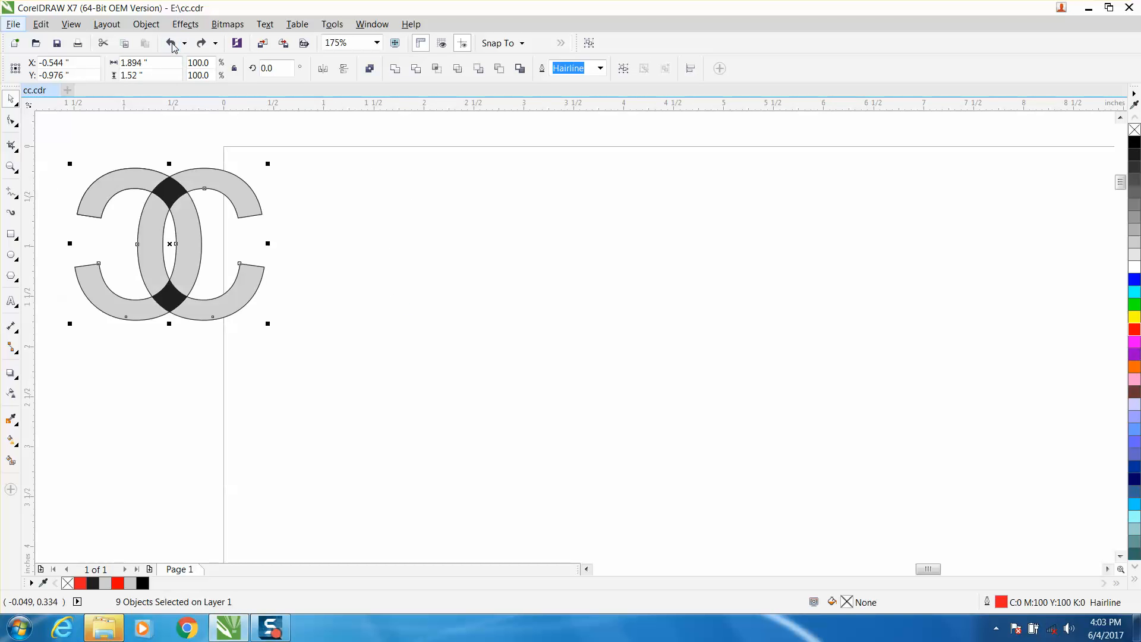
click(172, 44)
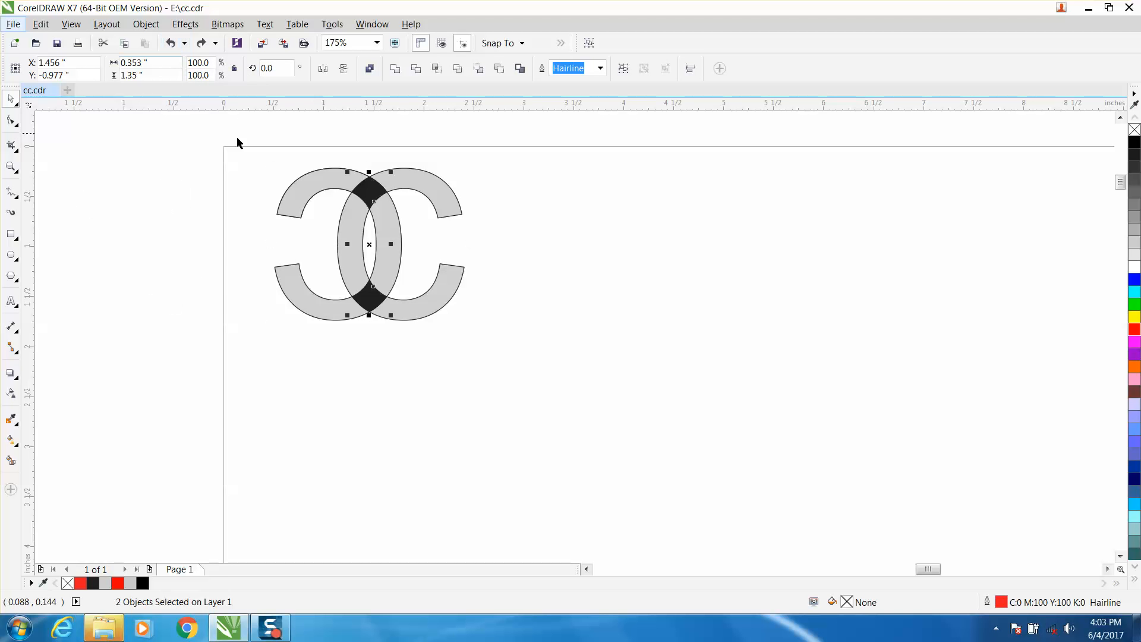
click(288, 161)
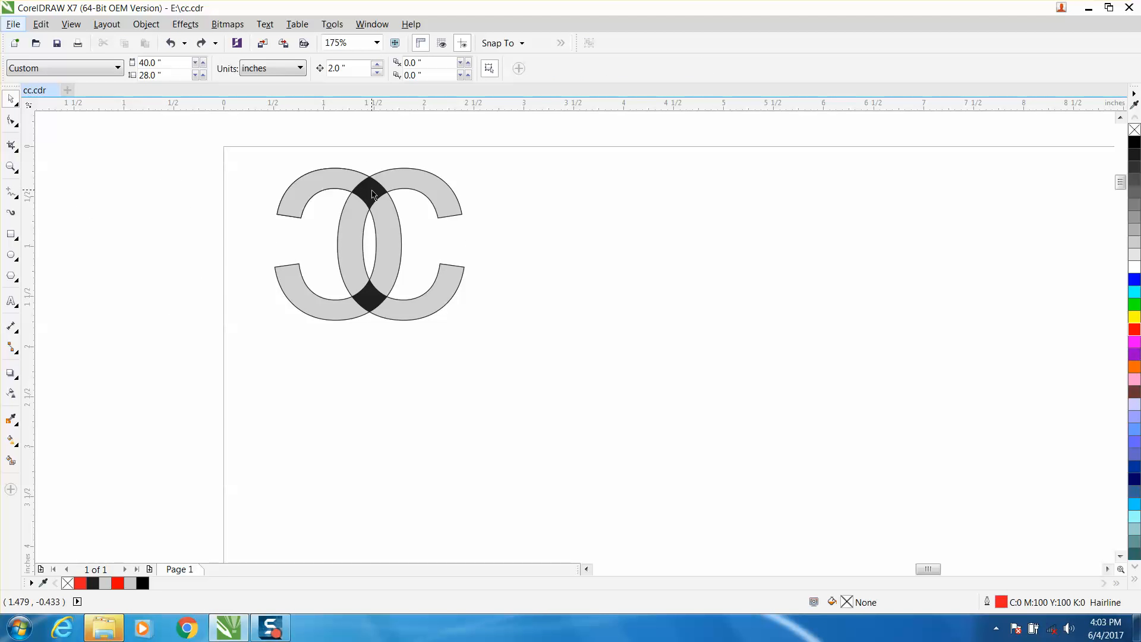
- Select the logo's six gray pieces and set the print range to Selection for the Epilog Engraver WinX64 Fusion
click(331, 177)
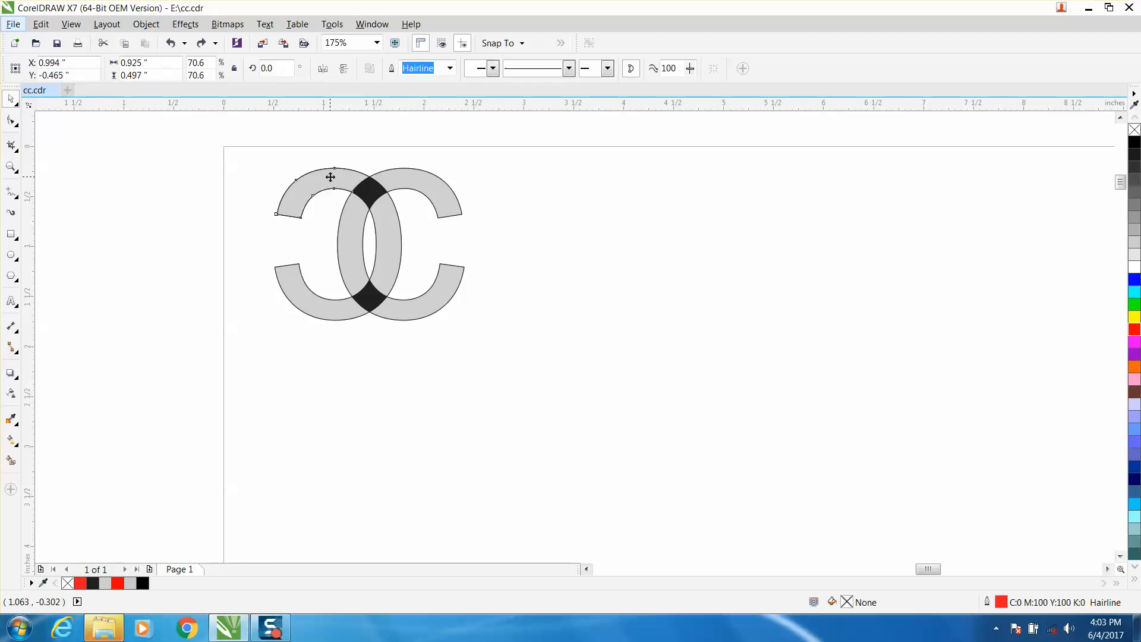
shift+click(380, 225)
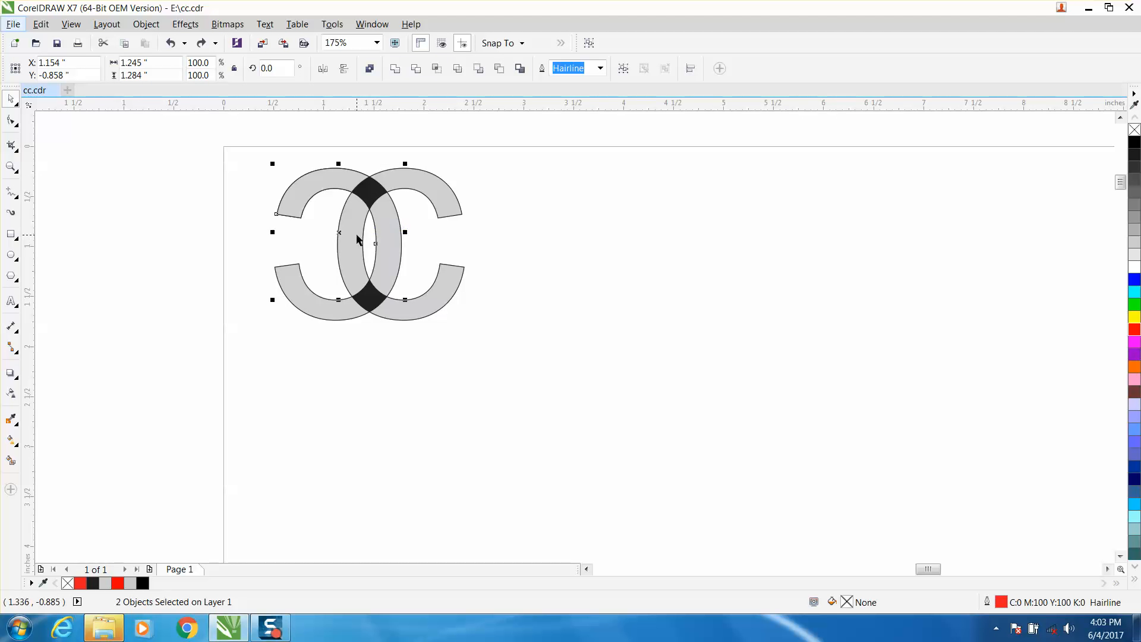
shift+click(335, 308)
shift+click(400, 307)
shift+click(439, 194)
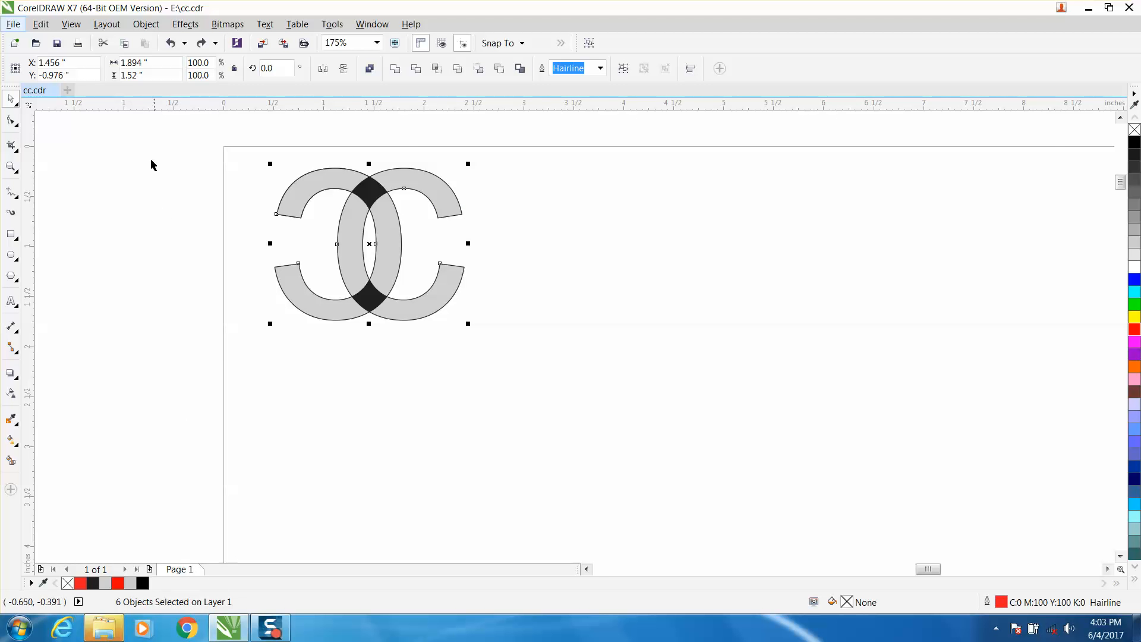
click(78, 44)
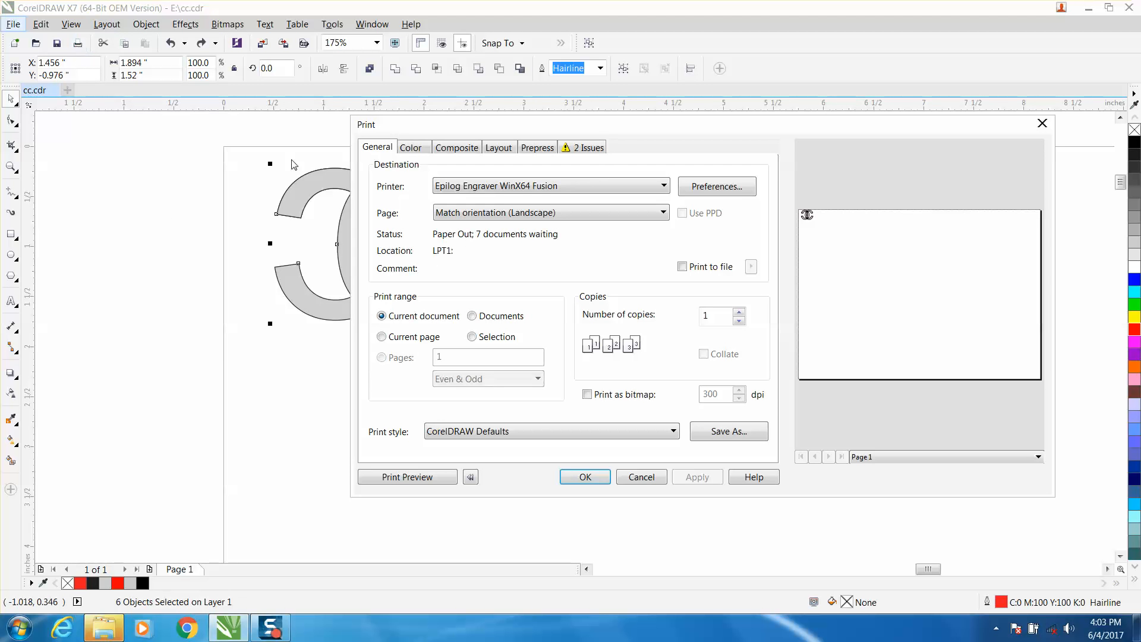
click(473, 338)
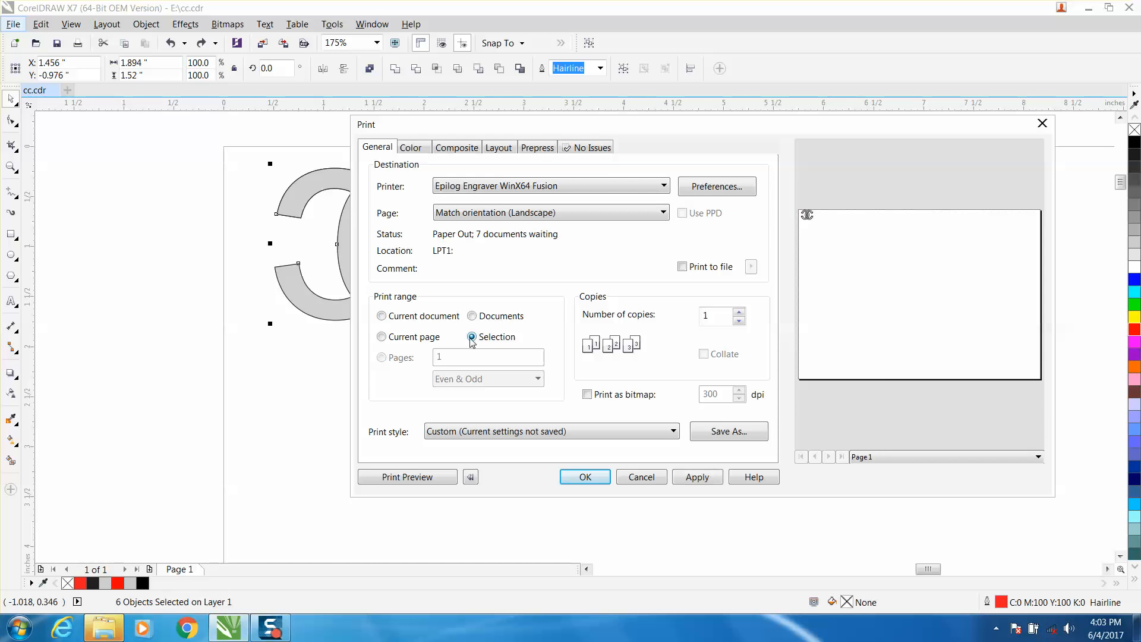
- Try engraver raster settings of 100% power and a speed stepped down from 76% for the gray pieces, and cancel the print setup
click(724, 195)
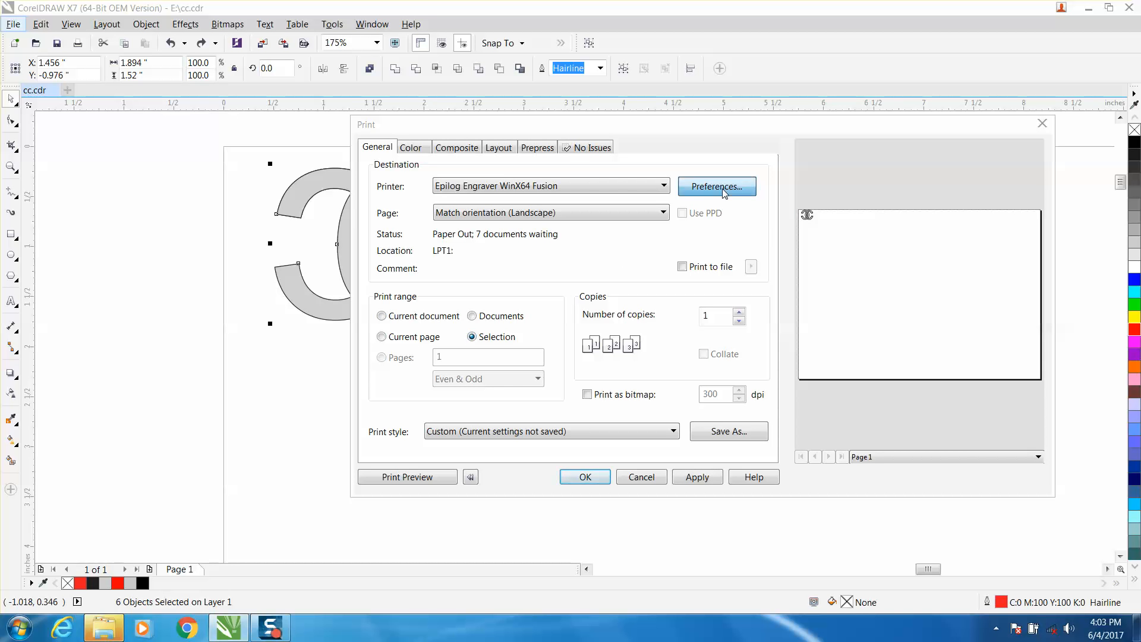
click(713, 216)
drag(713, 215, 768, 217)
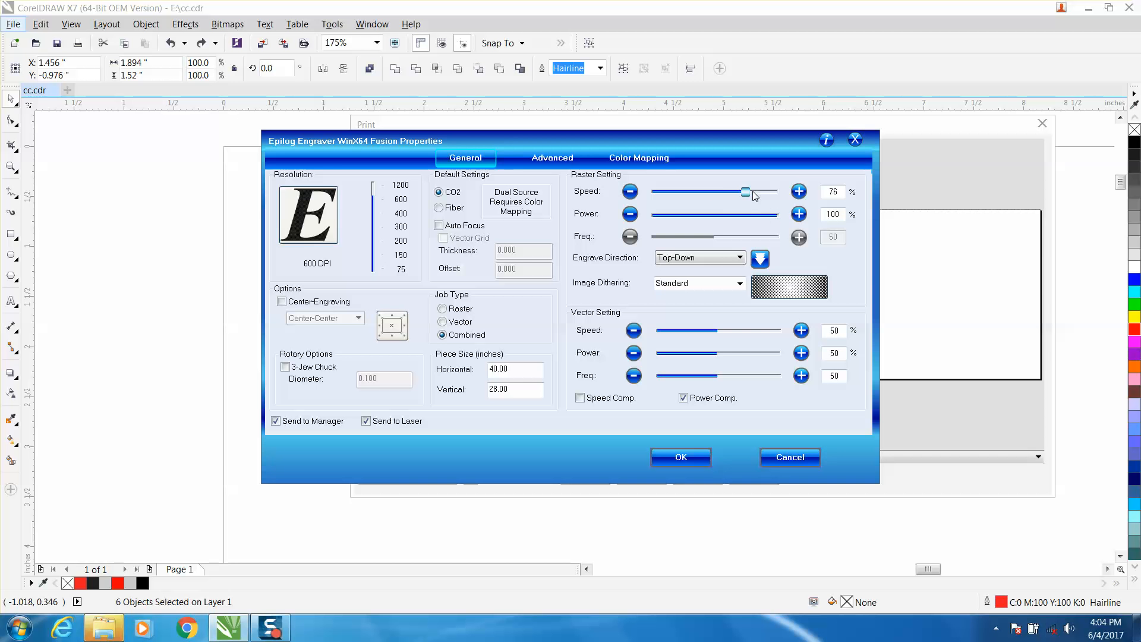
click(631, 192)
click(631, 192)
click(632, 191)
click(631, 192)
click(631, 193)
click(632, 192)
click(783, 458)
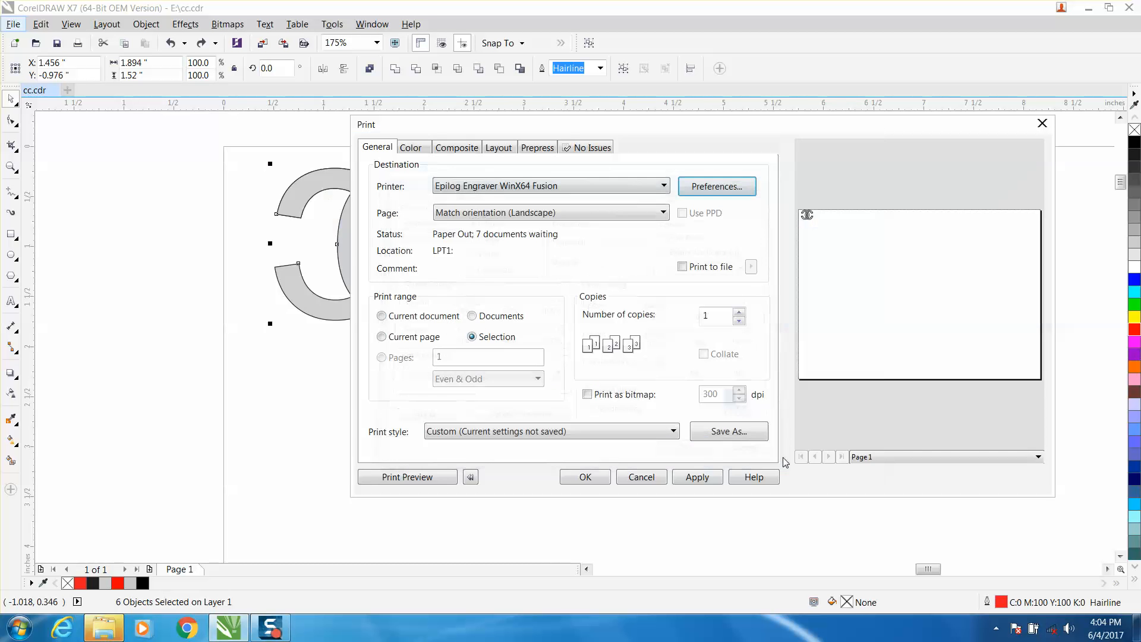
click(1041, 125)
- Select only the logo's two black overlap pieces
click(375, 163)
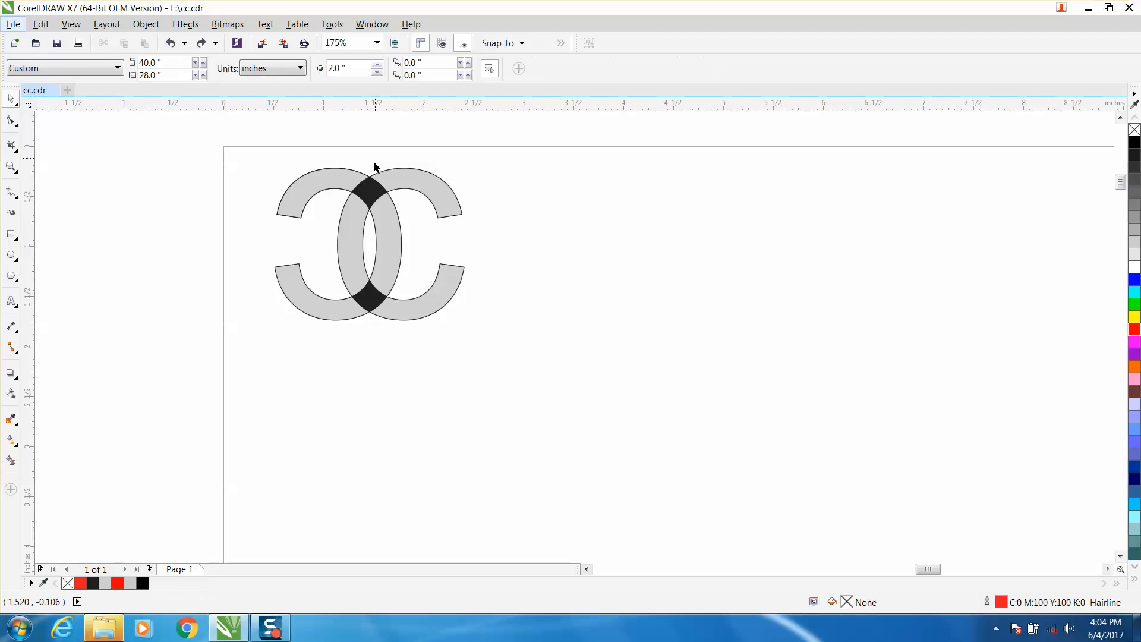
click(368, 190)
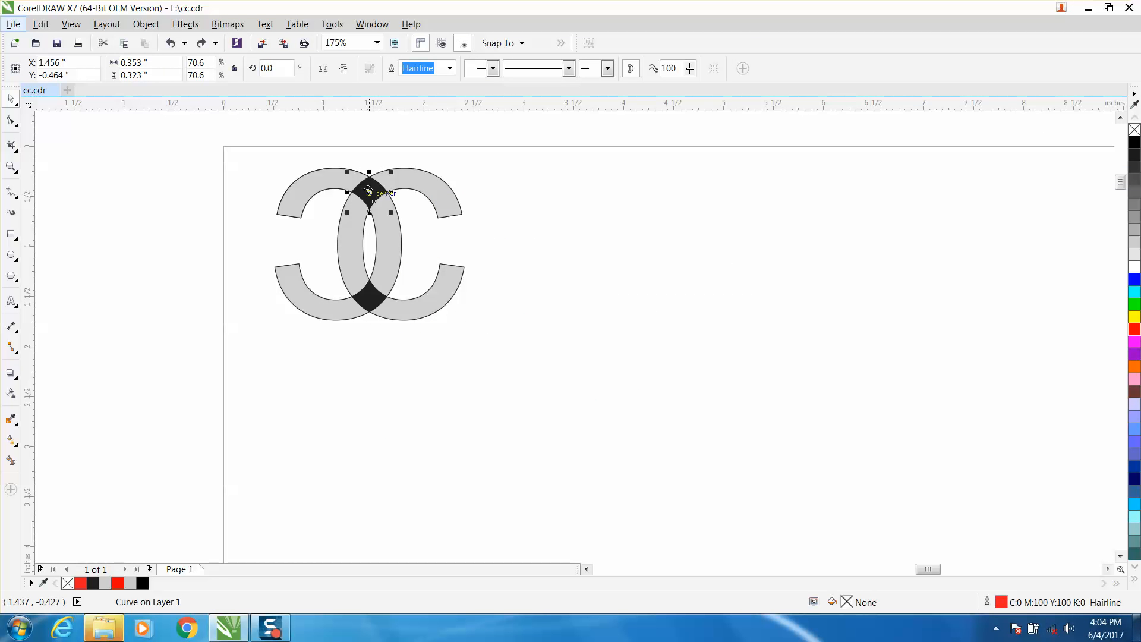
shift+click(374, 295)
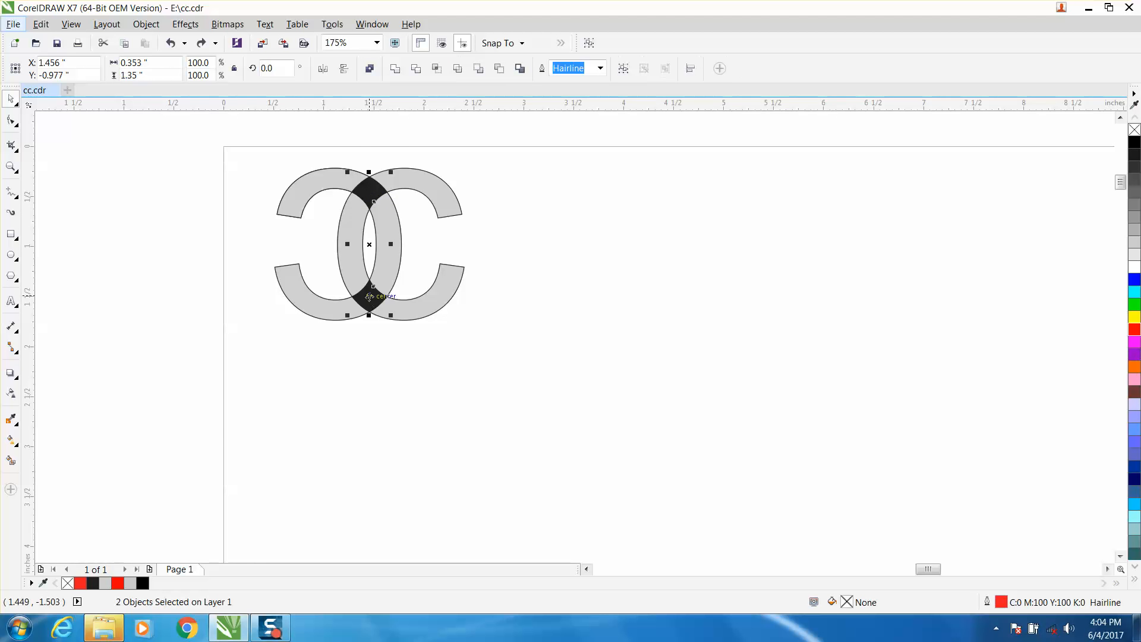
- Try a Selection-only print of the black pieces with raster speed 50% and power 100%, and cancel the print setup
click(77, 42)
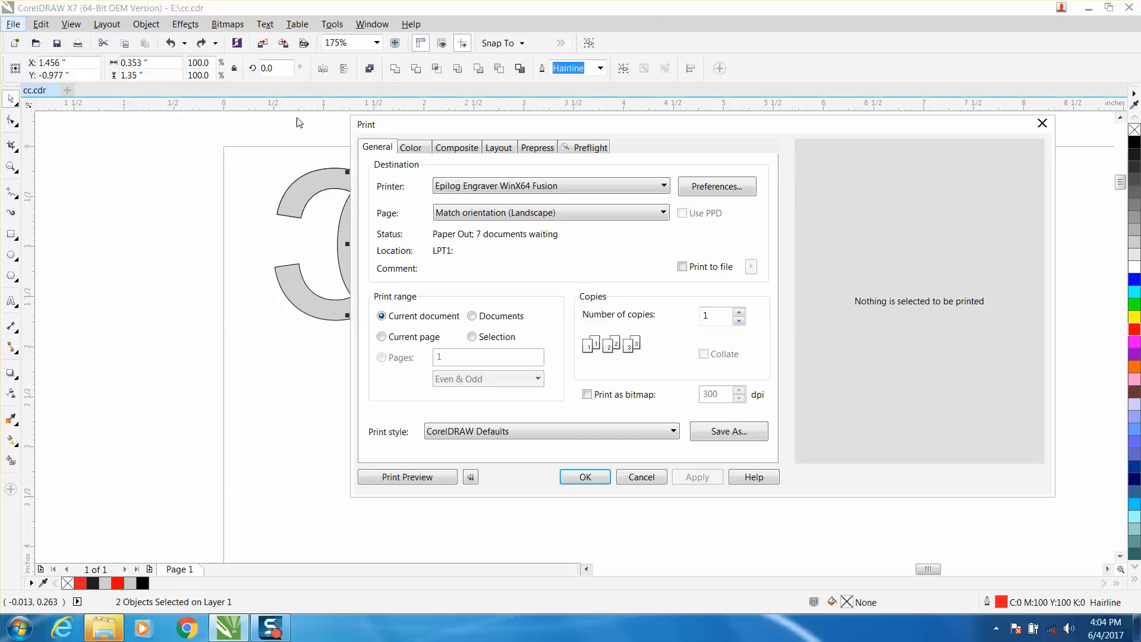
click(471, 337)
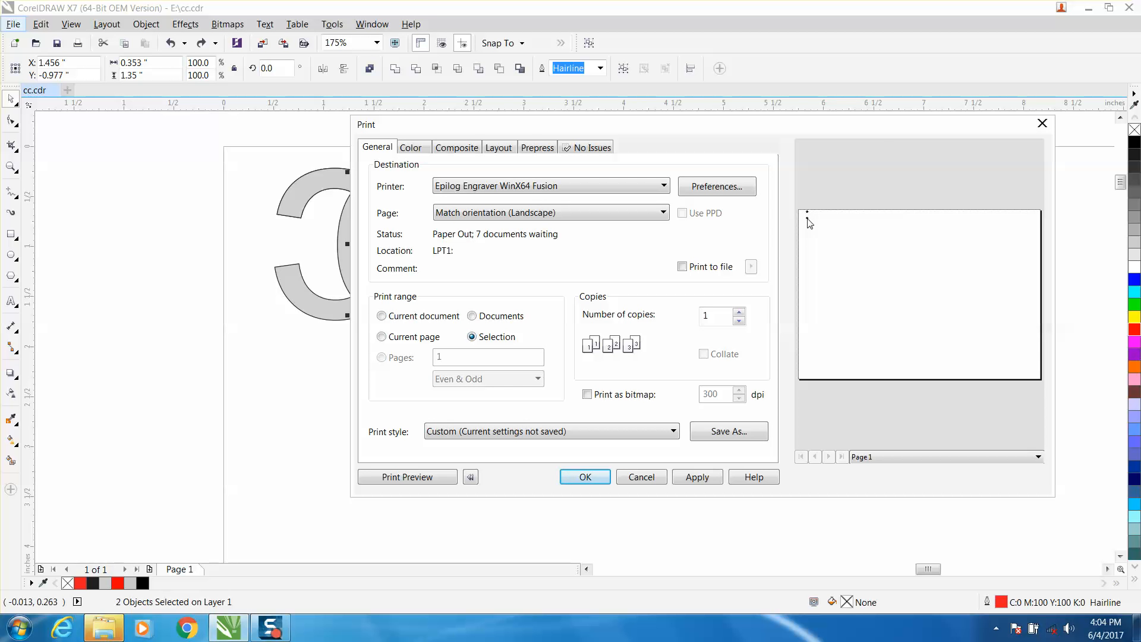
click(720, 190)
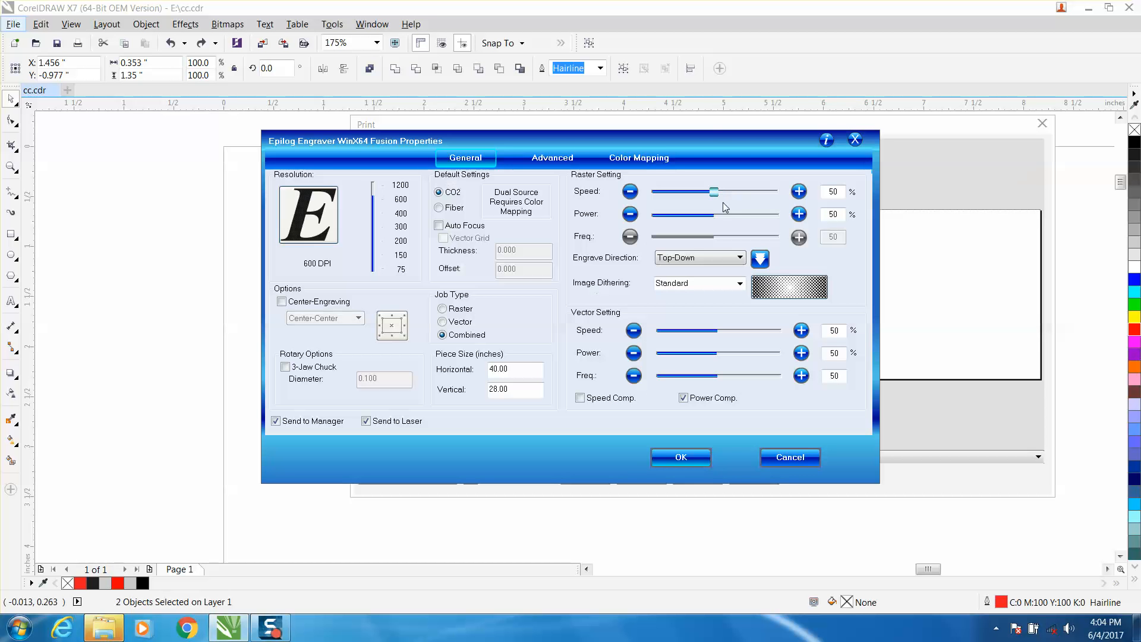
drag(716, 216, 778, 217)
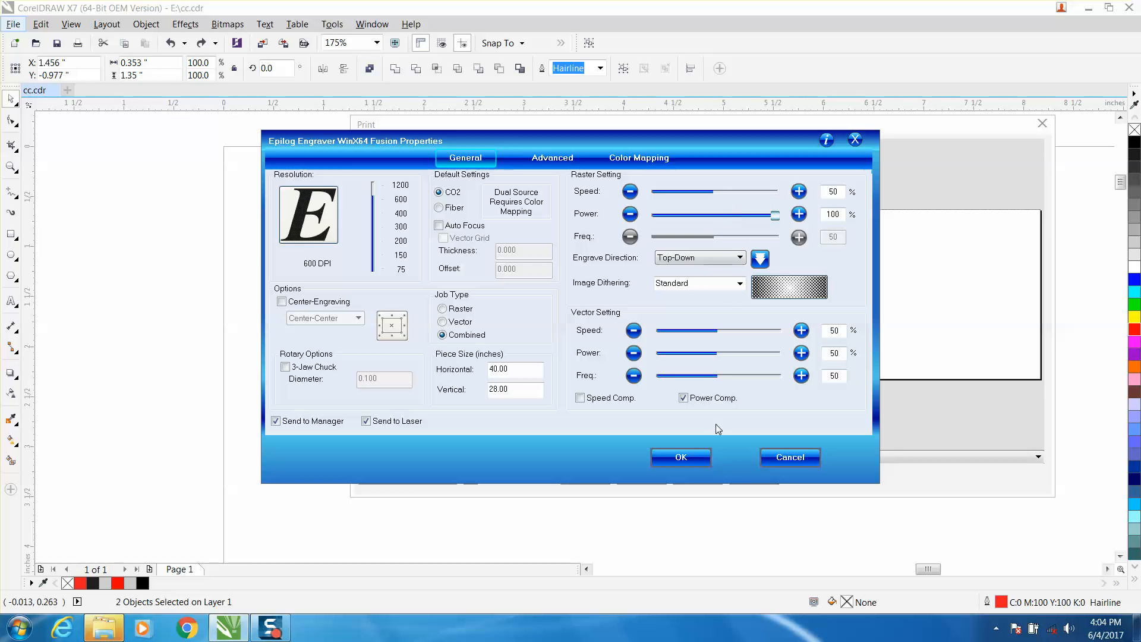
click(798, 455)
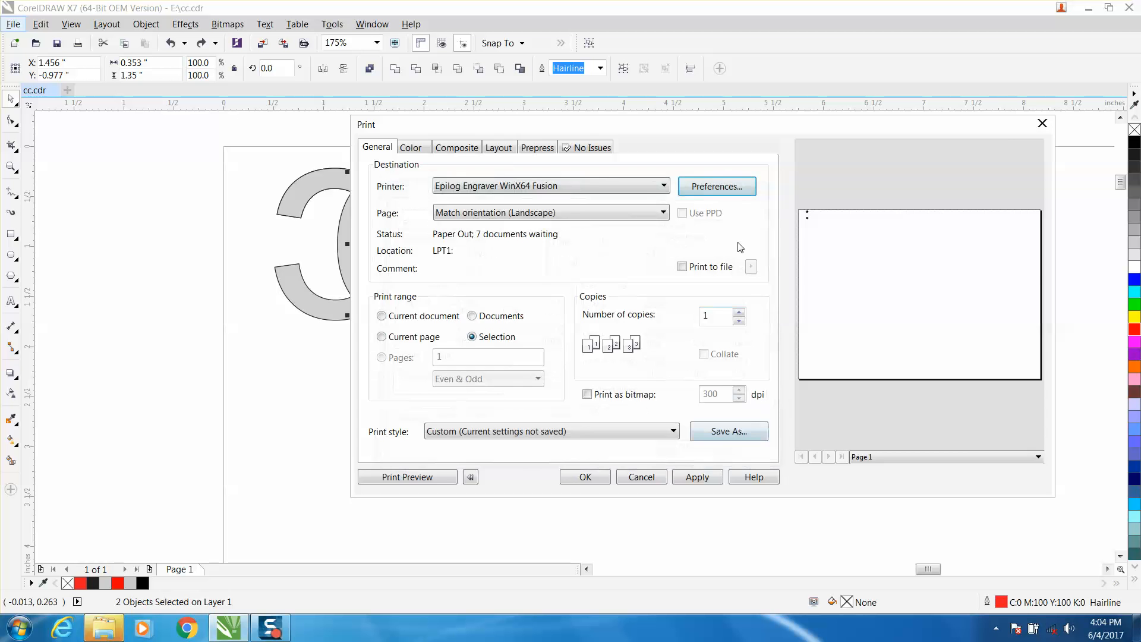
click(1042, 123)
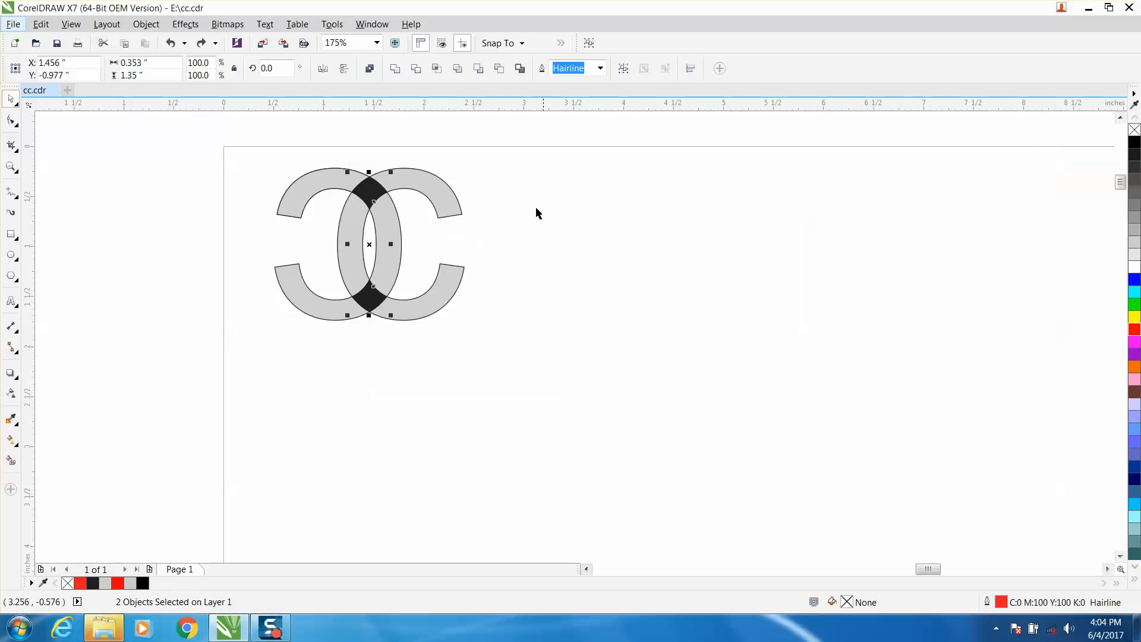
- Move the two black overlap pieces 2 inches left off the page
key(Left)
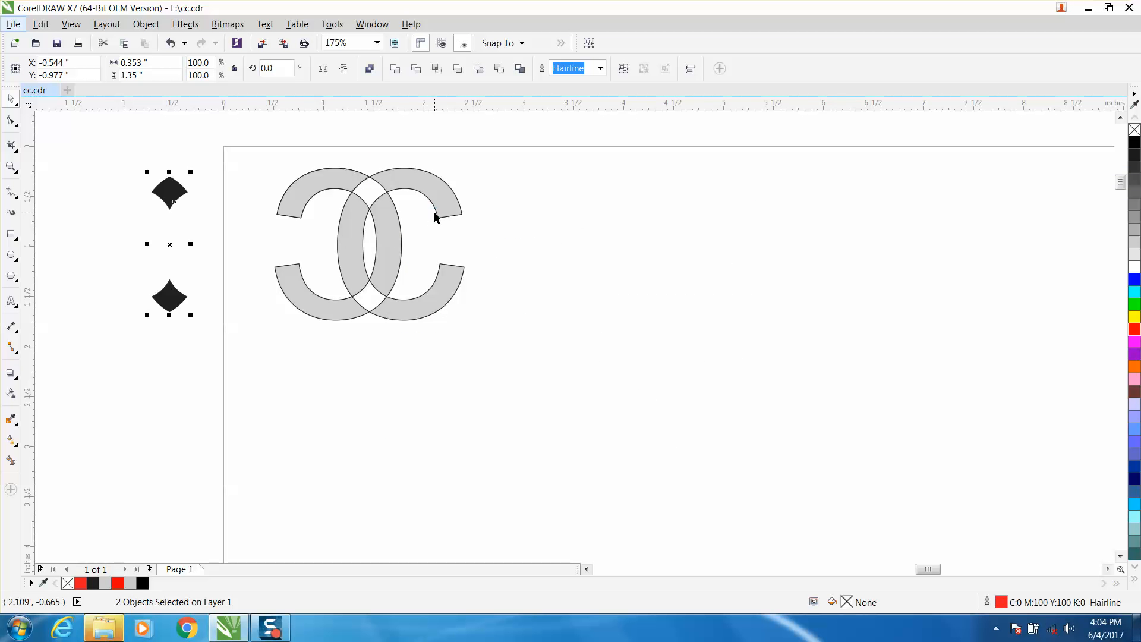